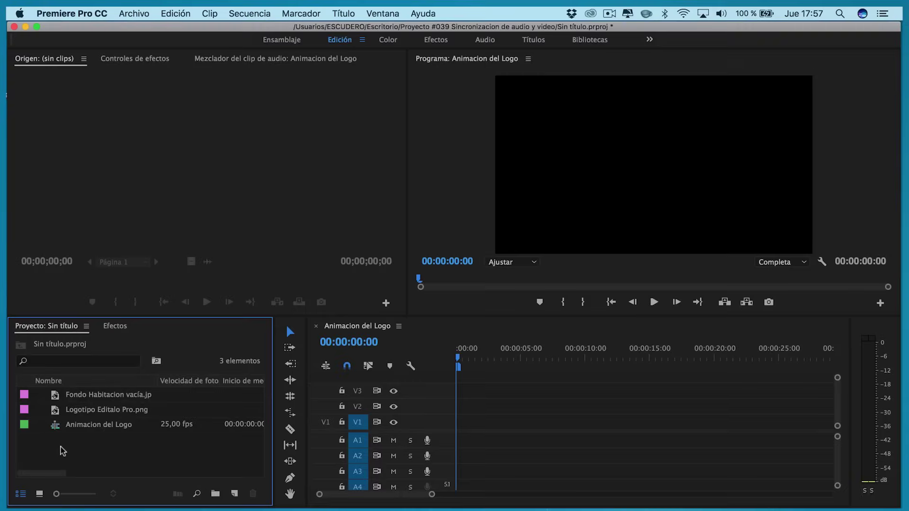
- Add Logotipo Editalo Pro.png to the Animacion del Logo sequence and show its Effect Controls
left_click_drag(62, 410, 445, 429)
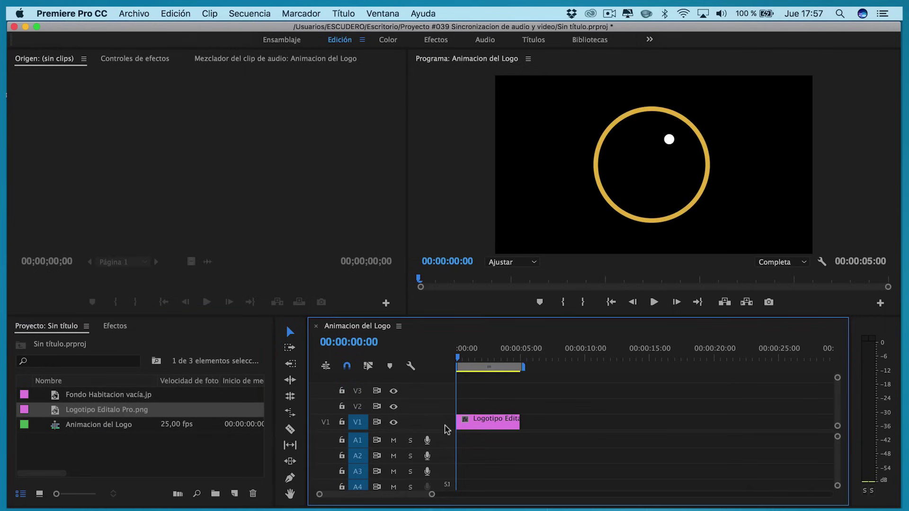
left_click(140, 59)
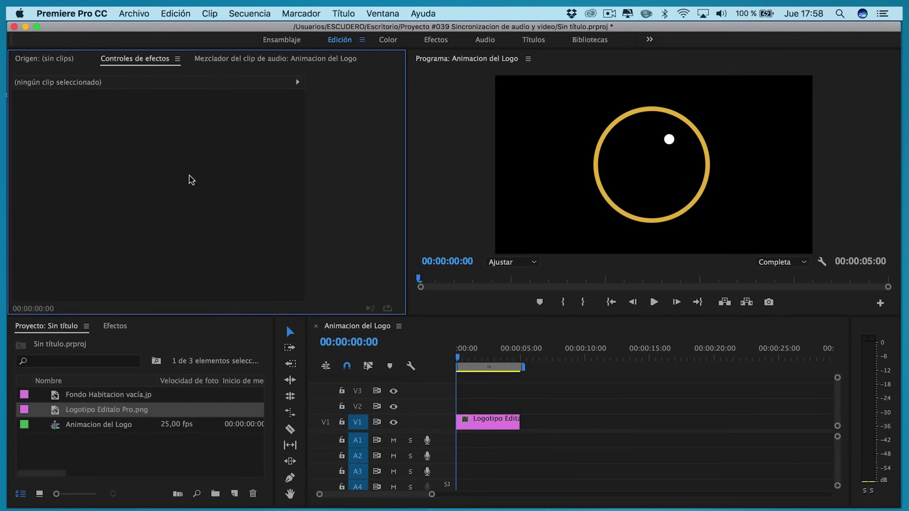
left_click(479, 423)
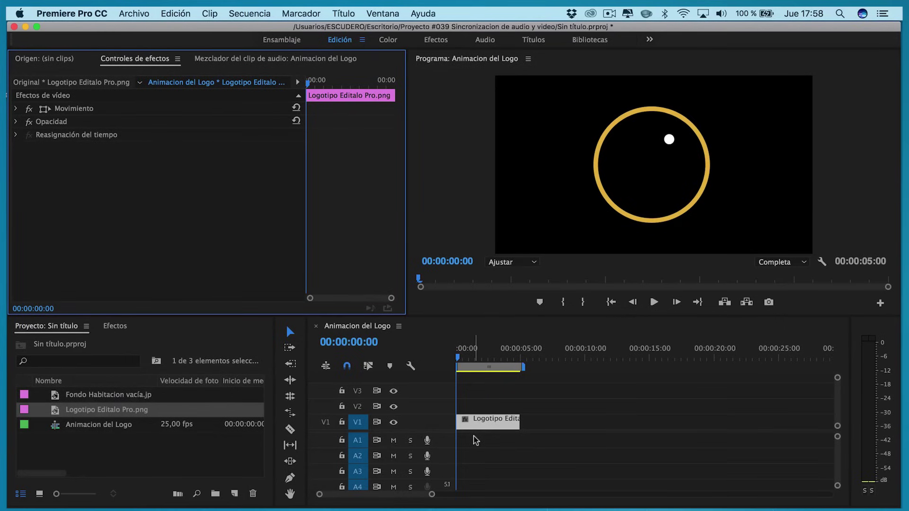
- Move the logo clip up to V2 and add Fondo Habitacion vacía.jpg on V1
left_click_drag(475, 423, 475, 415)
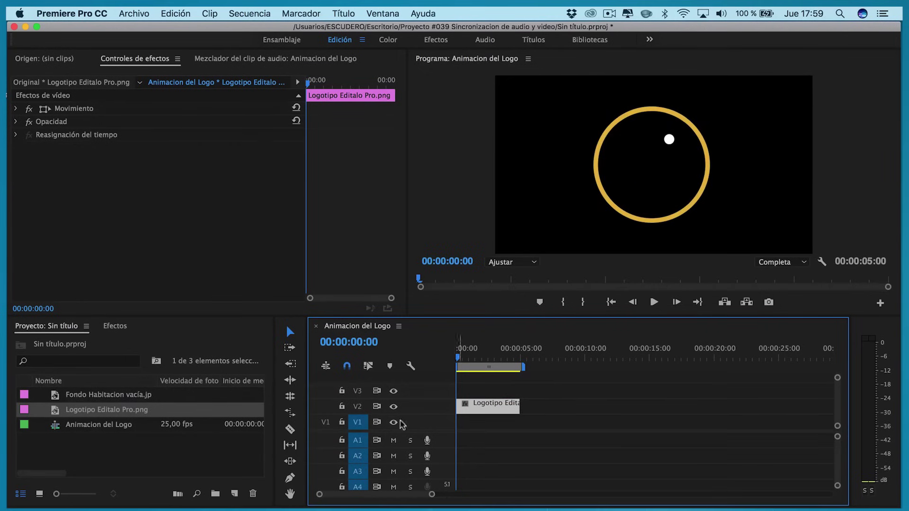
left_click_drag(78, 395, 451, 424)
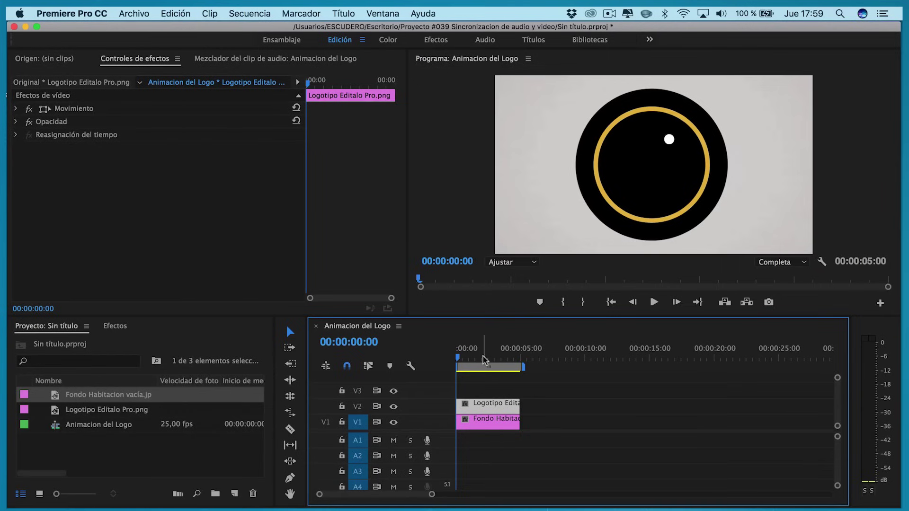
left_click(482, 356)
left_click(490, 426)
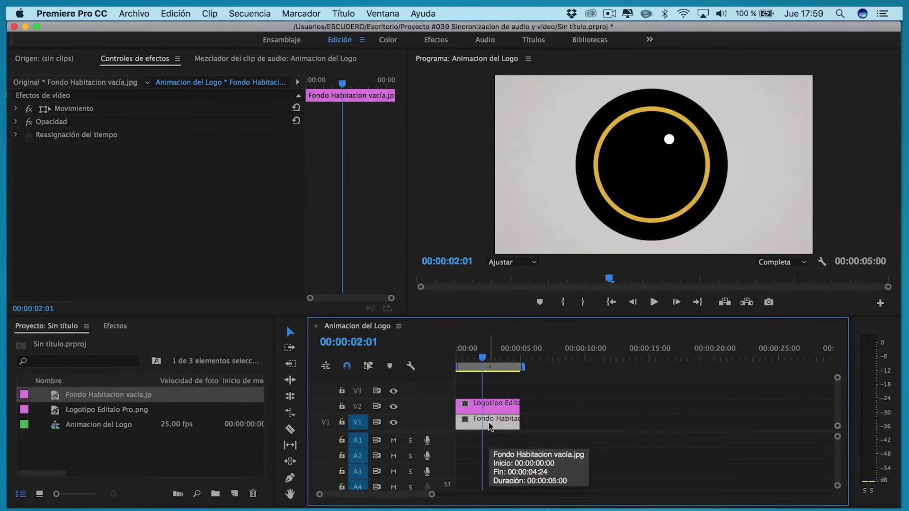
left_click(487, 406)
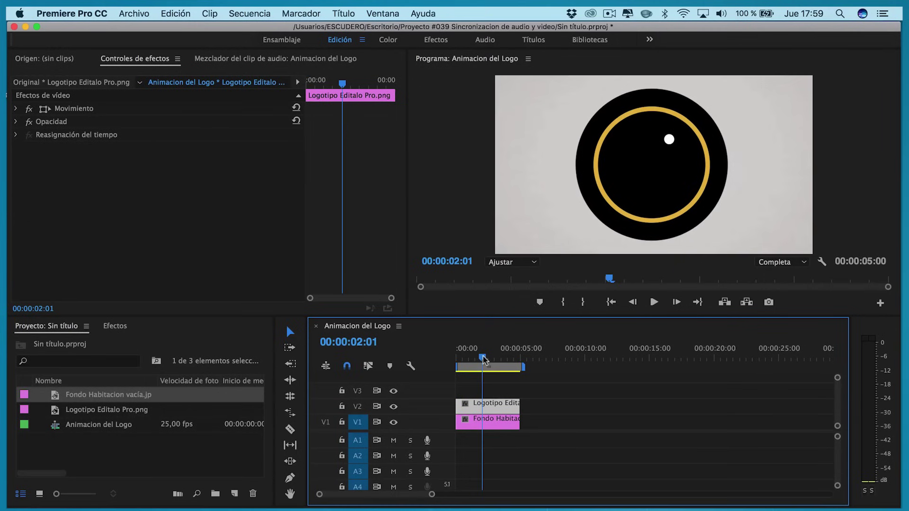
left_click(490, 425)
- Fit the room background to the frame size with Ajustar al tamaño de fotograma
right_click(490, 426)
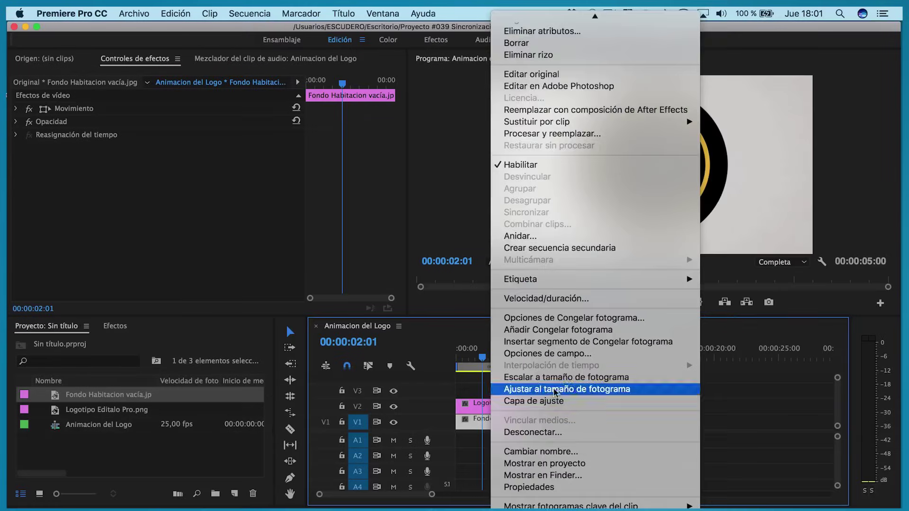
left_click(636, 298)
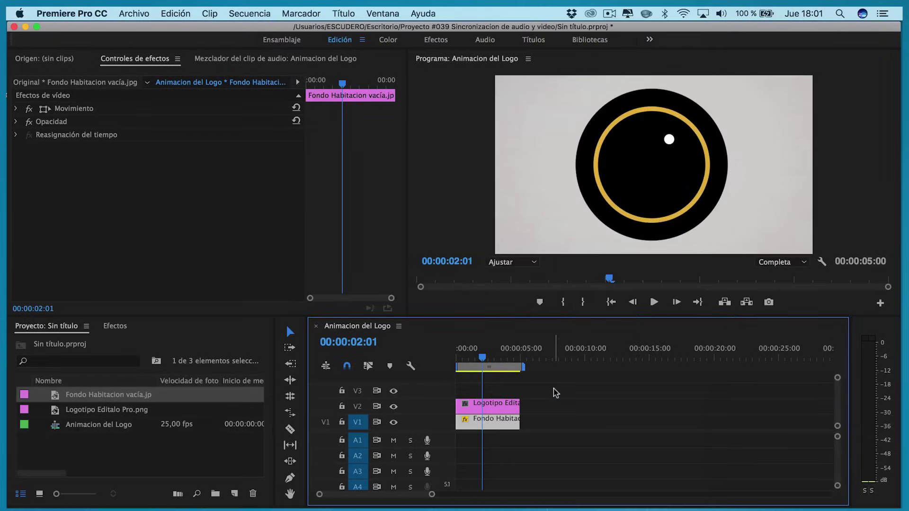
left_click(489, 422)
left_click(479, 410)
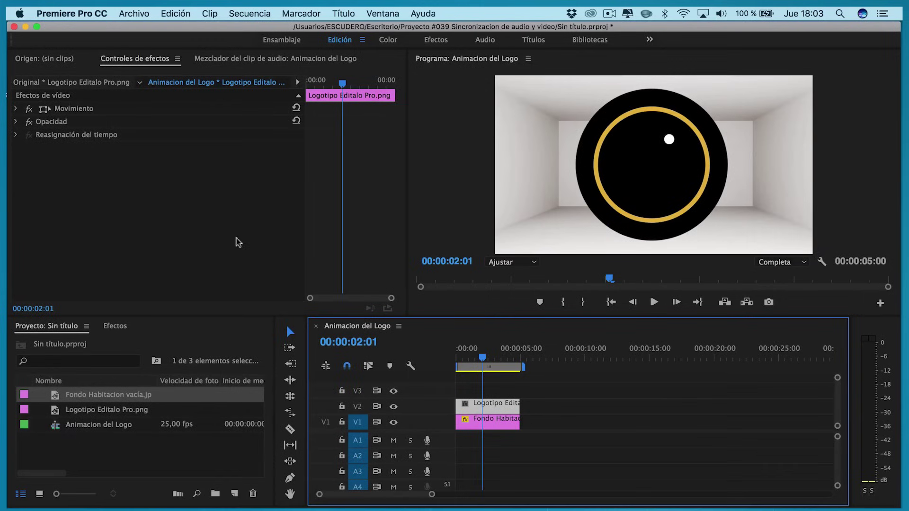
- Move the logo to position 960, 536,2 in the Program monitor and set Escala to 59,0
left_click(16, 108)
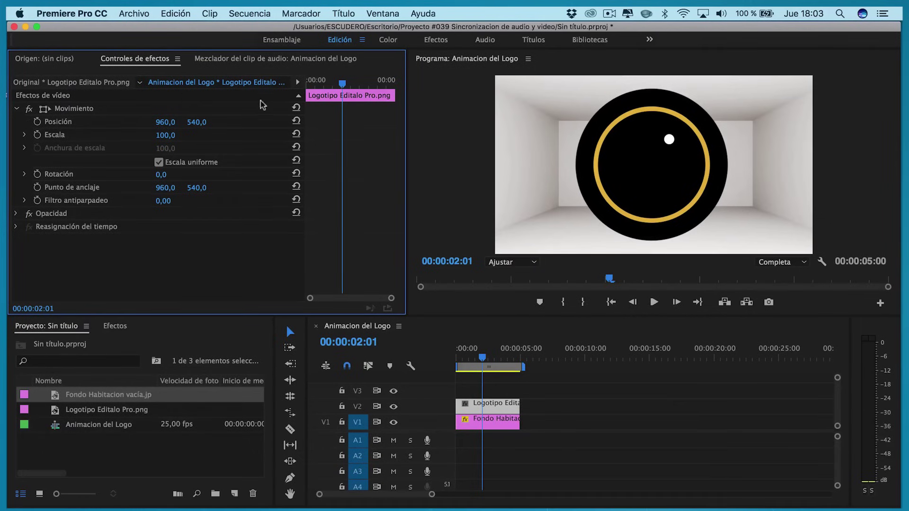
left_click(644, 153)
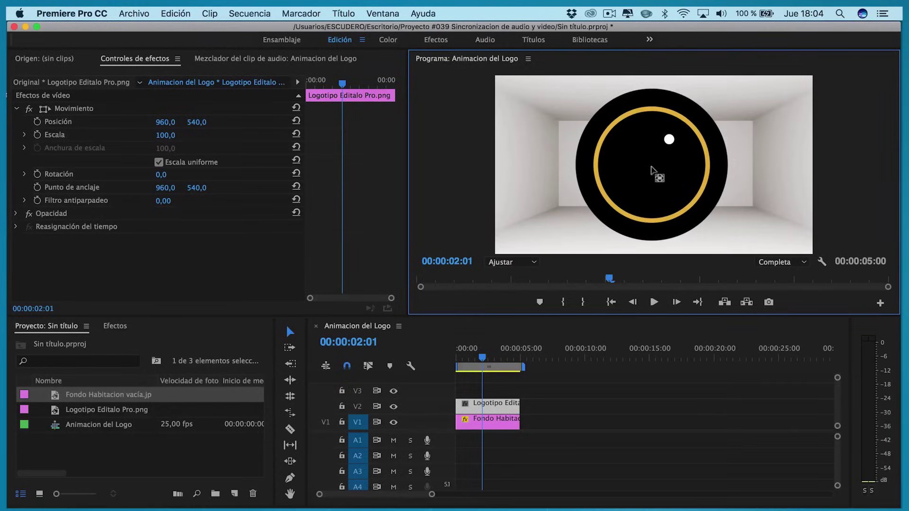
left_click(650, 169)
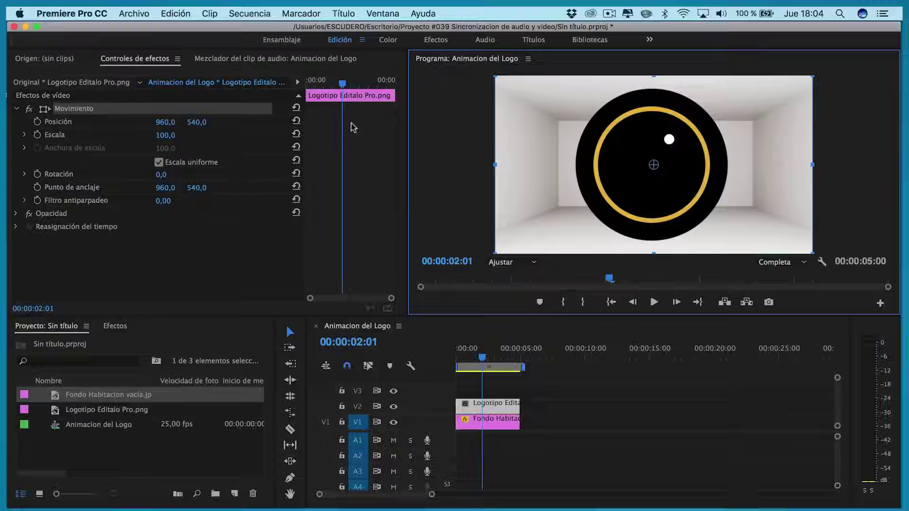
left_click_drag(588, 168, 618, 170)
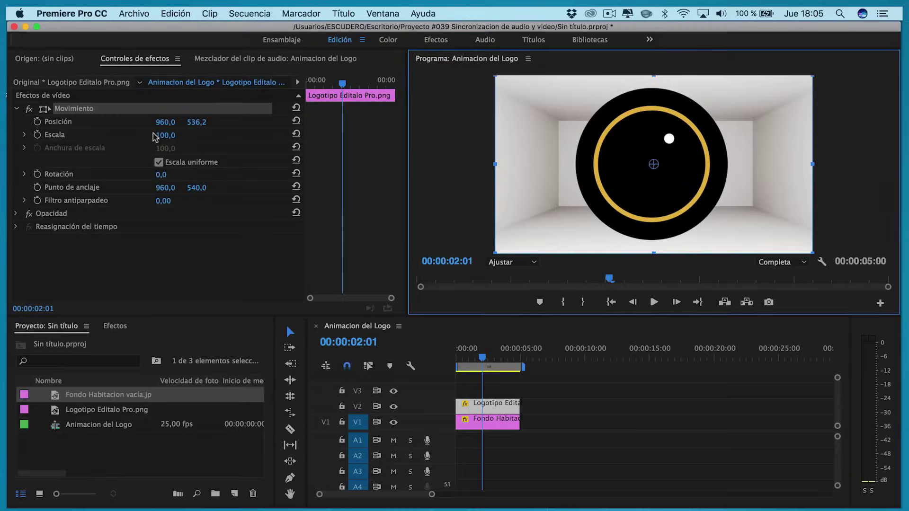
left_click_drag(158, 135, 171, 137)
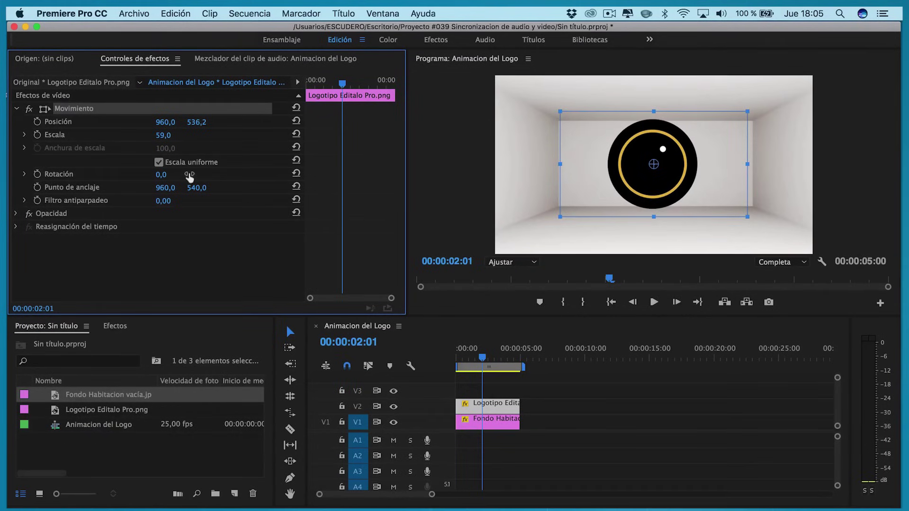
- Try non-uniform height scaling on the logo, then turn Escala uniforme back on
left_click(159, 162)
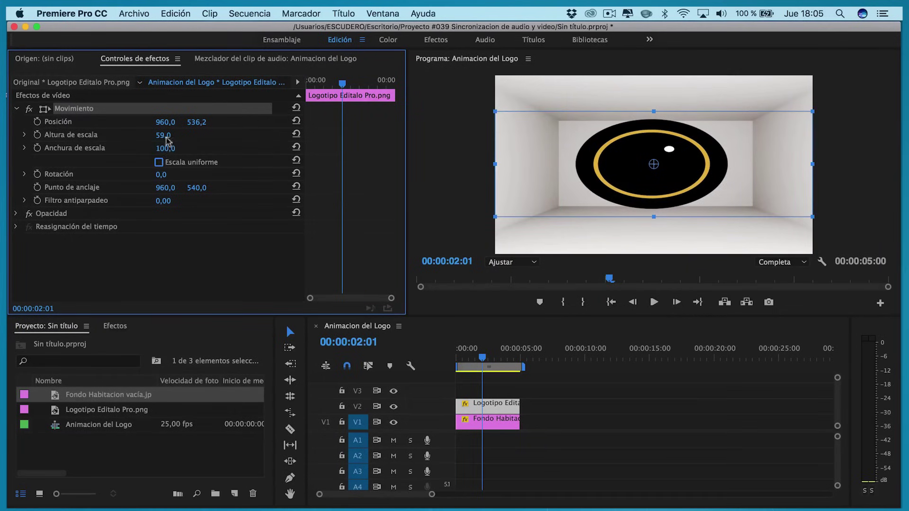
mouse_move(162, 136)
left_mouse_down()
mouse_move(142, 148)
mouse_move(172, 148)
left_mouse_up()
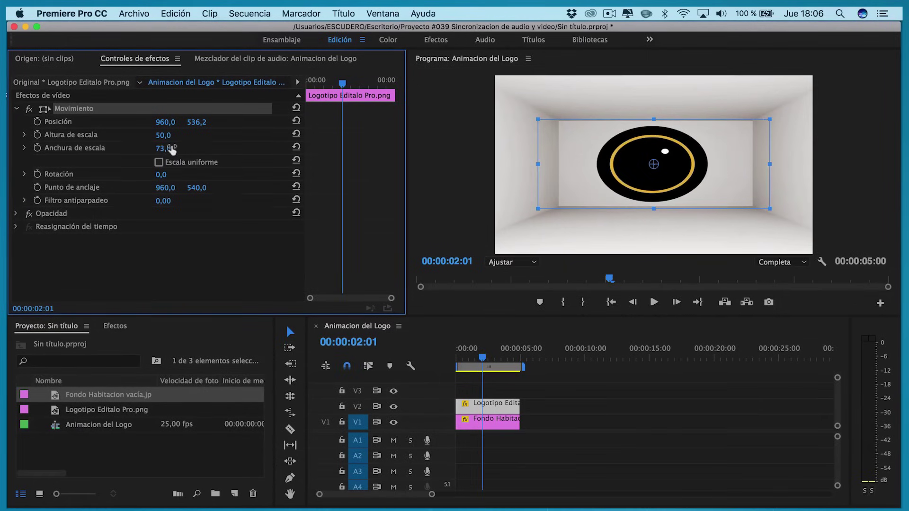
left_click(159, 162)
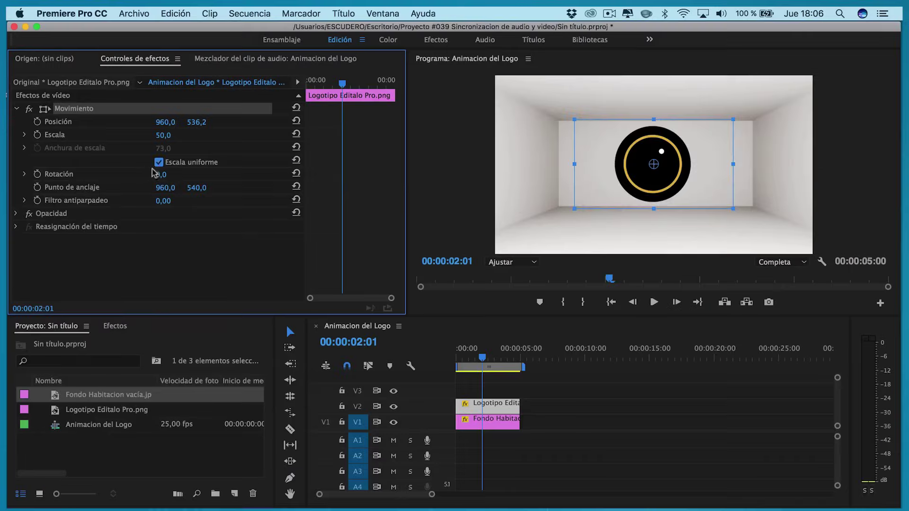
- Experiment with Rotación and Punto de anclaje, then reset them to 0° and 960, 540
left_click_drag(159, 174, 204, 173)
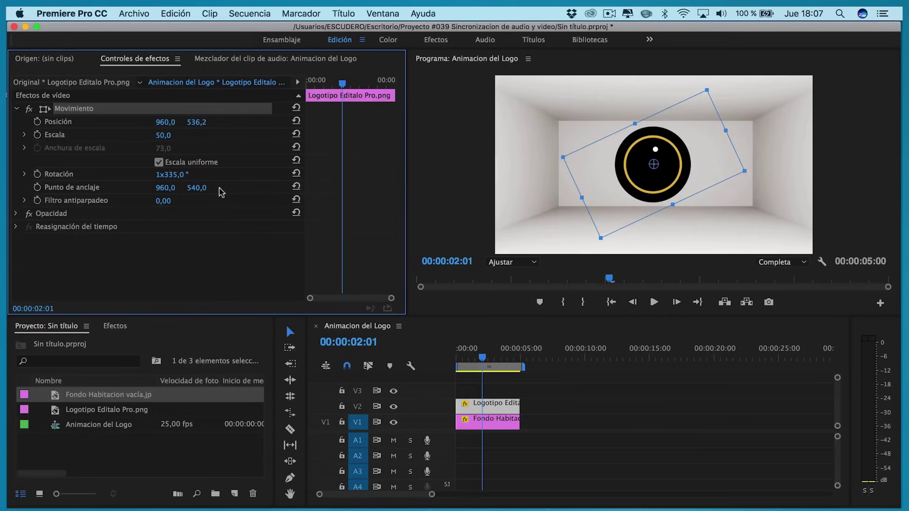
left_click_drag(166, 187, 163, 182)
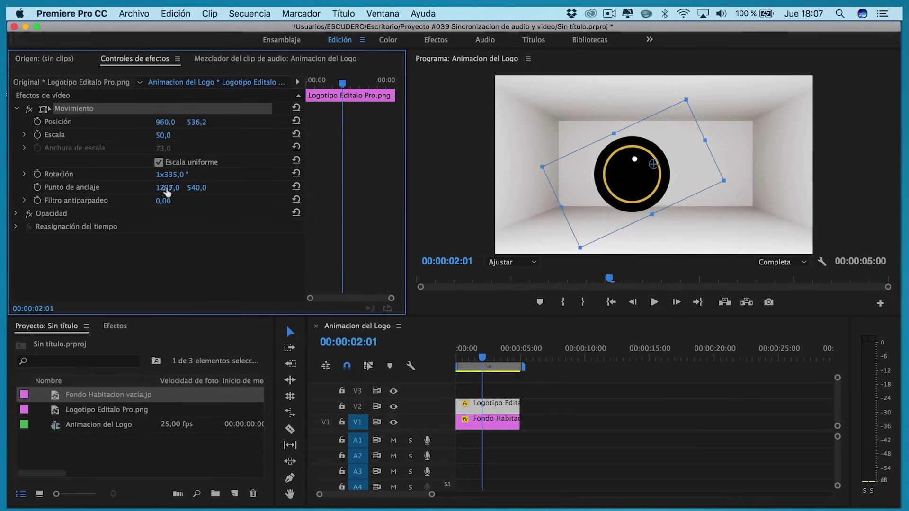
left_click_drag(167, 174, 192, 175)
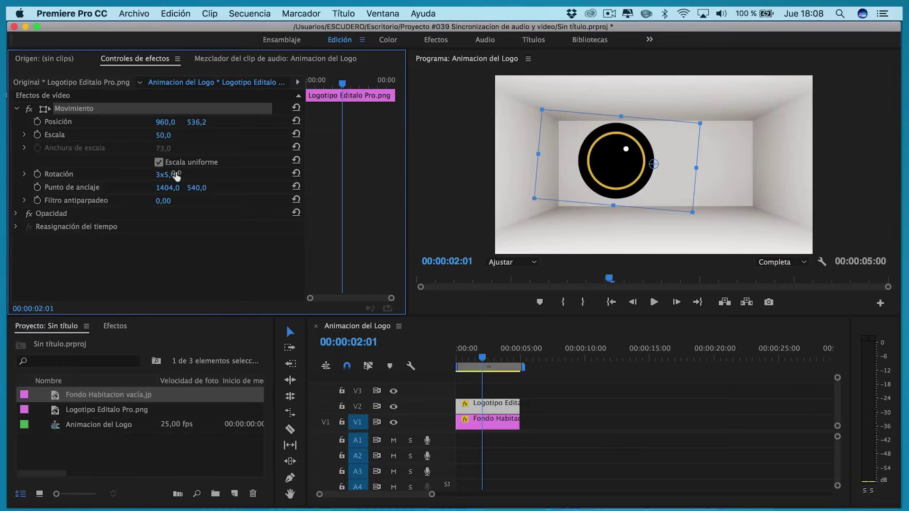
left_click(694, 189)
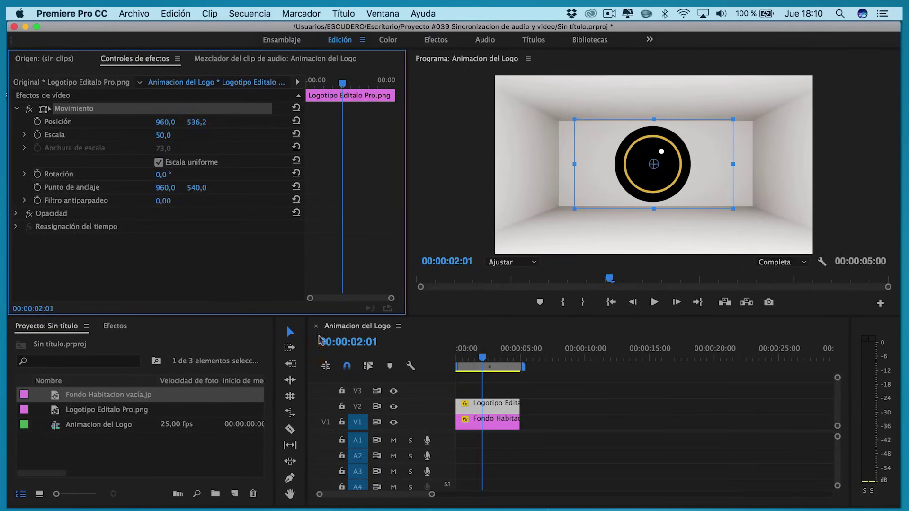
- Extend the logo and background clips to about 00:00:14:06 and move the playhead back
left_click(290, 332)
left_click_drag(520, 406, 639, 403)
left_click_drag(519, 423, 636, 431)
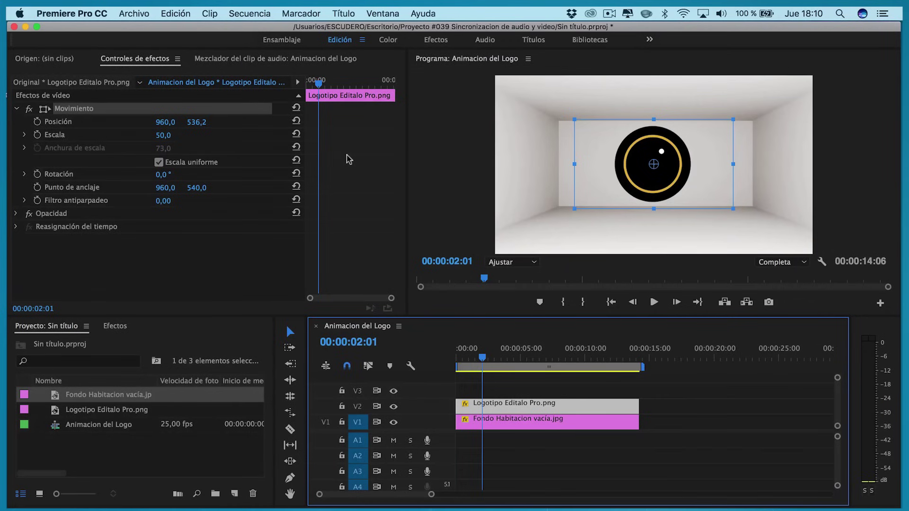
mouse_move(319, 83)
left_mouse_down()
mouse_move(355, 84)
mouse_move(307, 84)
left_mouse_up()
- Move the logo up-left to position 483,8, 441,8 and set the time to 00:00:01:00
left_click_drag(625, 149, 548, 134)
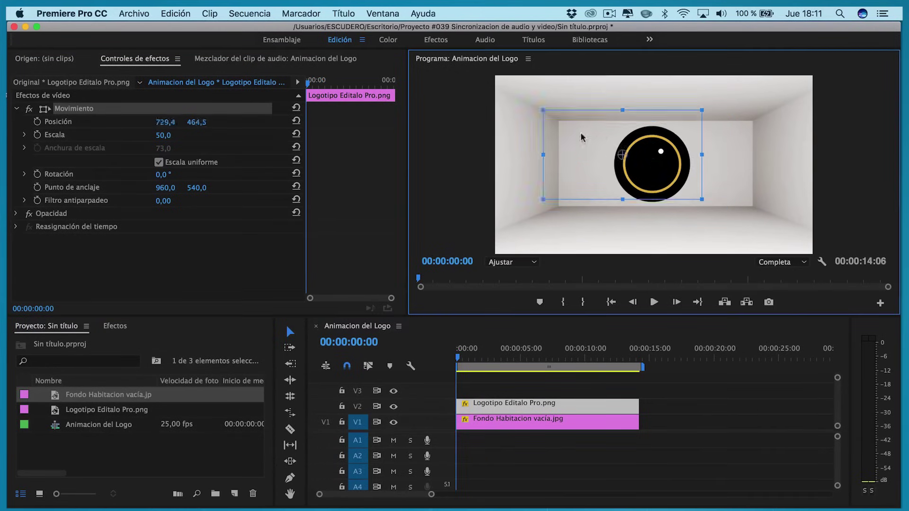
mouse_move(315, 85)
left_mouse_down()
mouse_move(376, 116)
mouse_move(312, 120)
left_mouse_up()
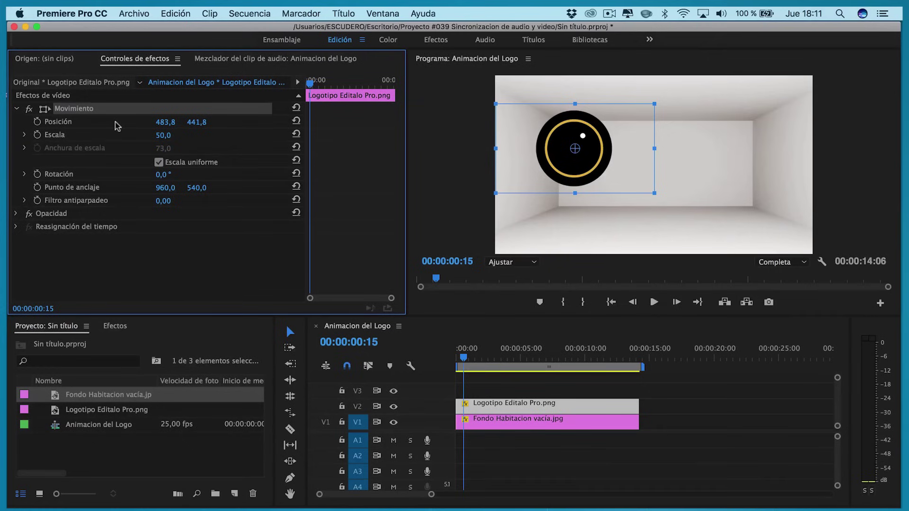
left_click_drag(310, 83, 311, 86)
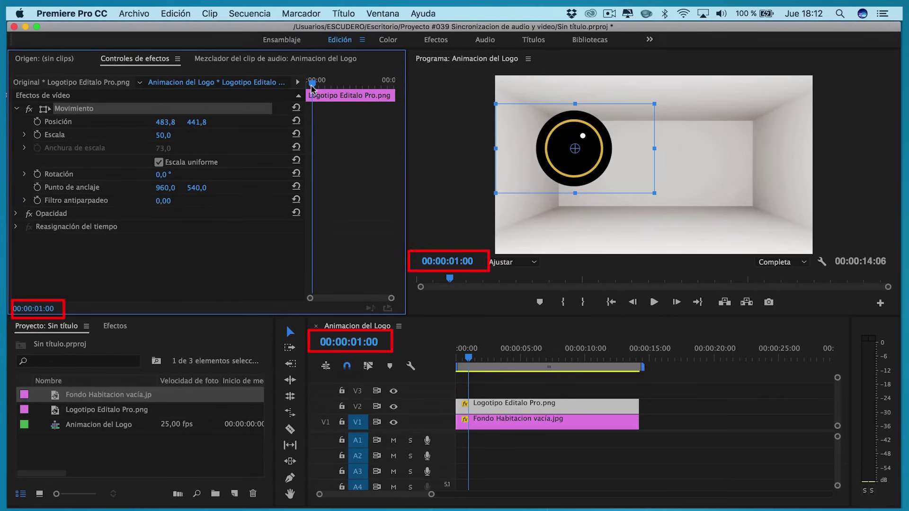
- Keyframe the logo's position sliding from lower left at 1 s to the right side at 6 s
mouse_move(563, 138)
left_mouse_down()
mouse_move(518, 171)
mouse_move(522, 182)
left_mouse_up()
left_click(37, 122)
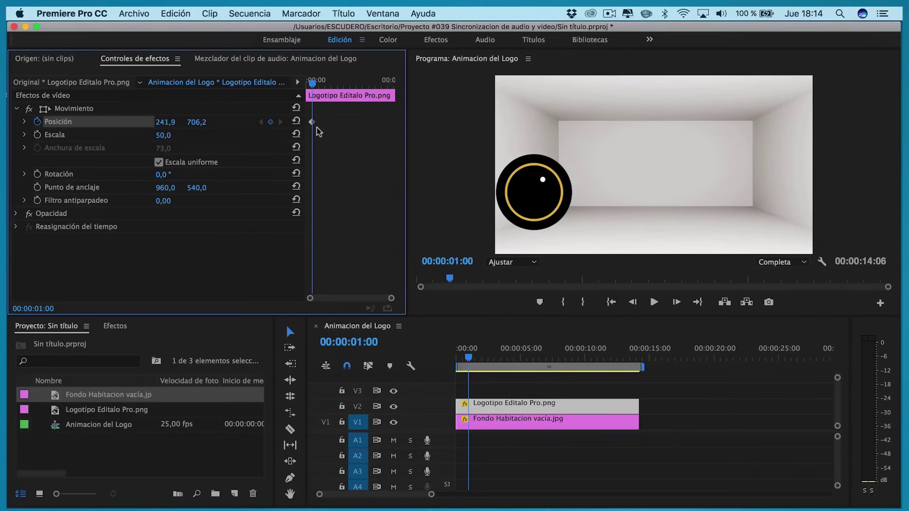
left_click_drag(312, 83, 344, 84)
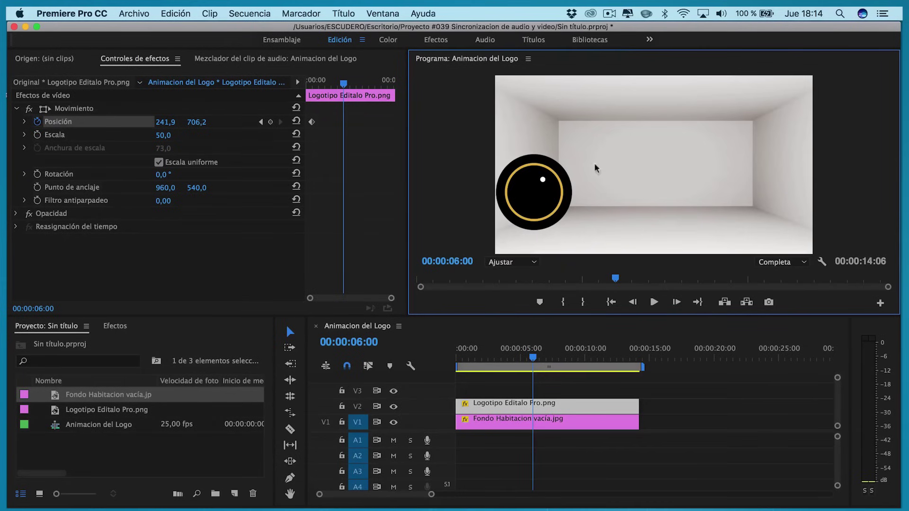
left_click_drag(550, 195, 627, 195)
left_click_drag(169, 124, 284, 124)
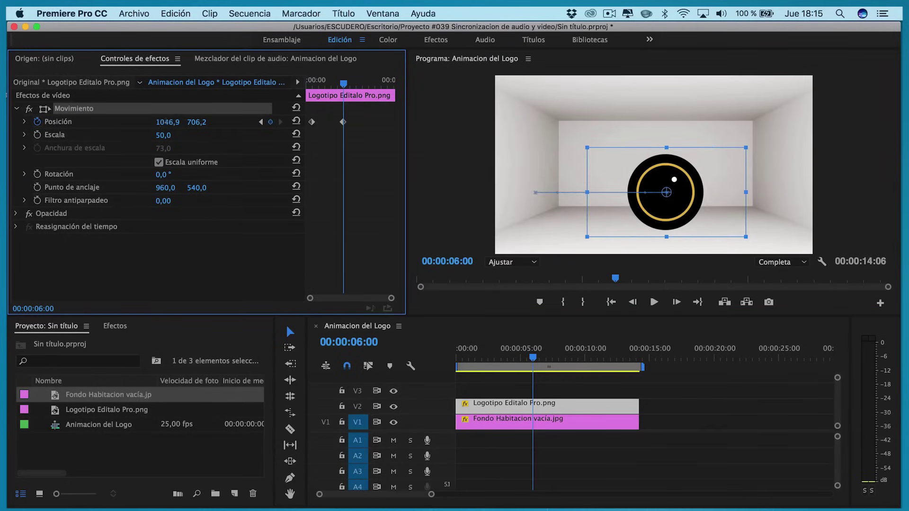
left_click_drag(169, 123, 171, 124)
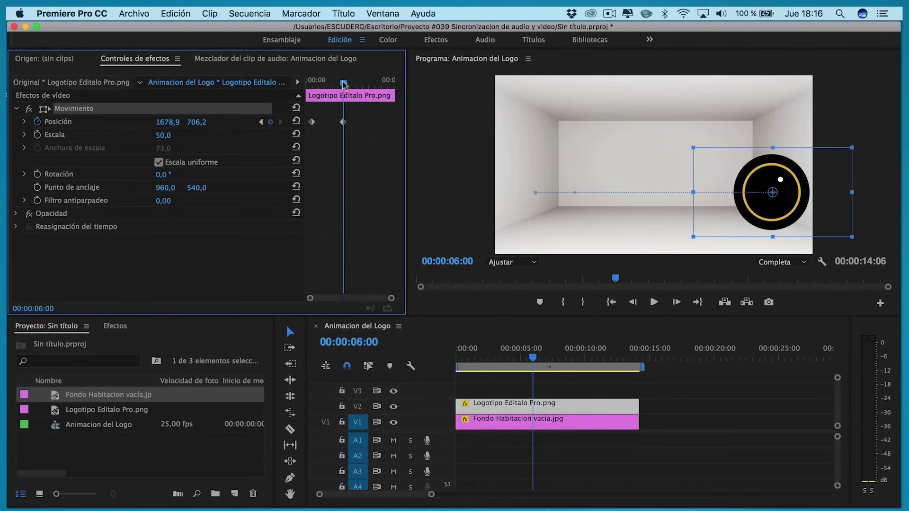
- Play back the slide and drag the second position keyframe earlier
left_click_drag(343, 84, 295, 90)
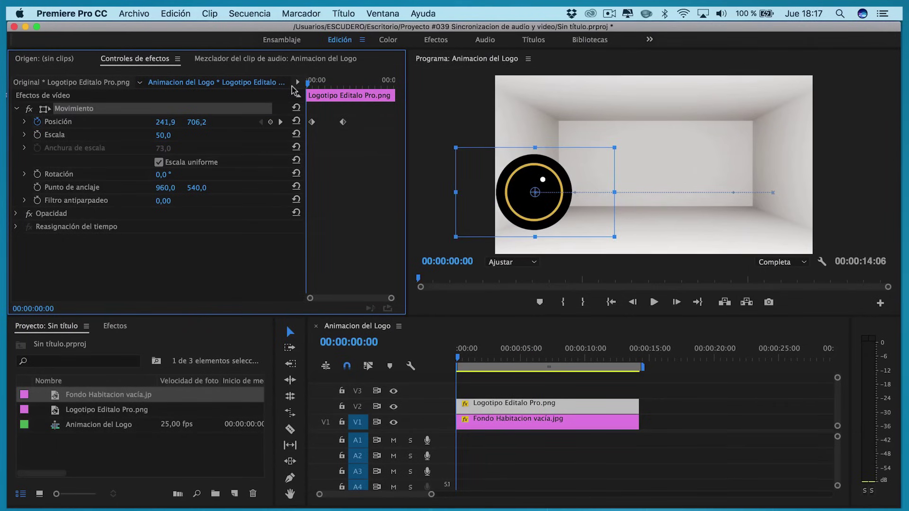
left_click(426, 122)
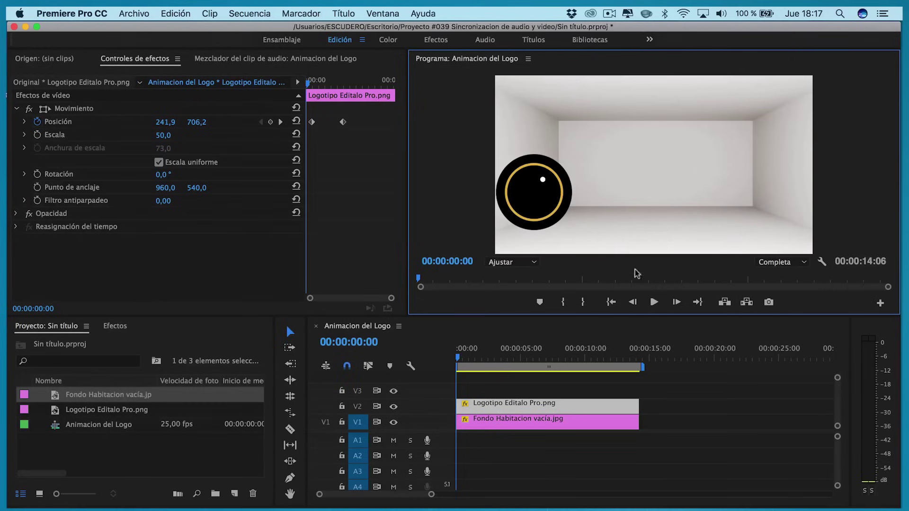
left_click(654, 303)
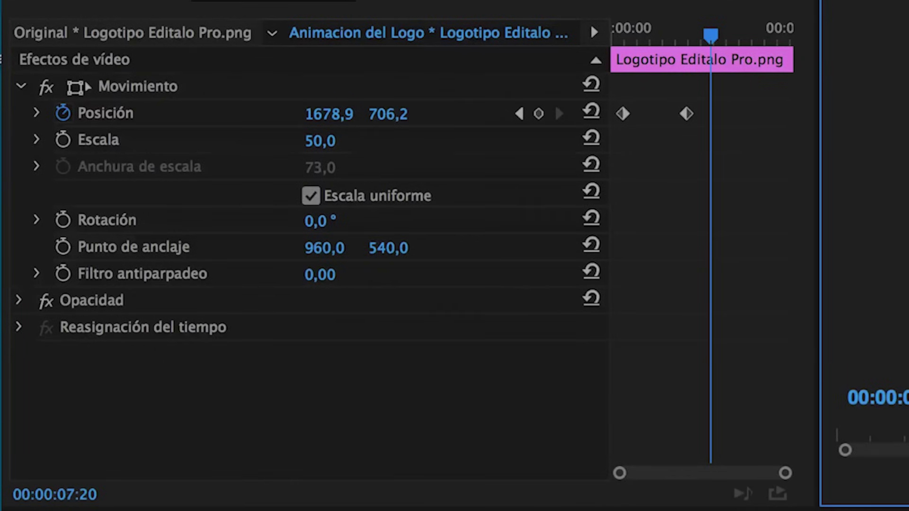
left_click(686, 116)
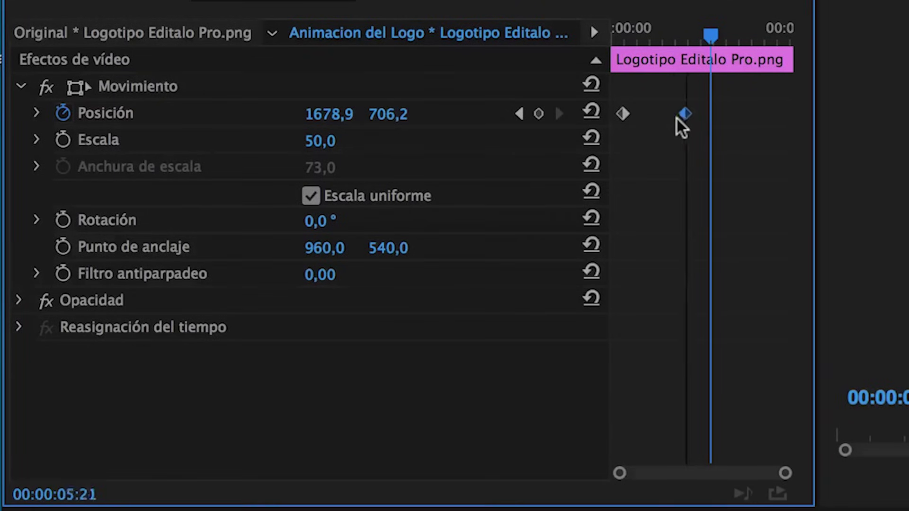
left_click_drag(677, 119, 655, 120)
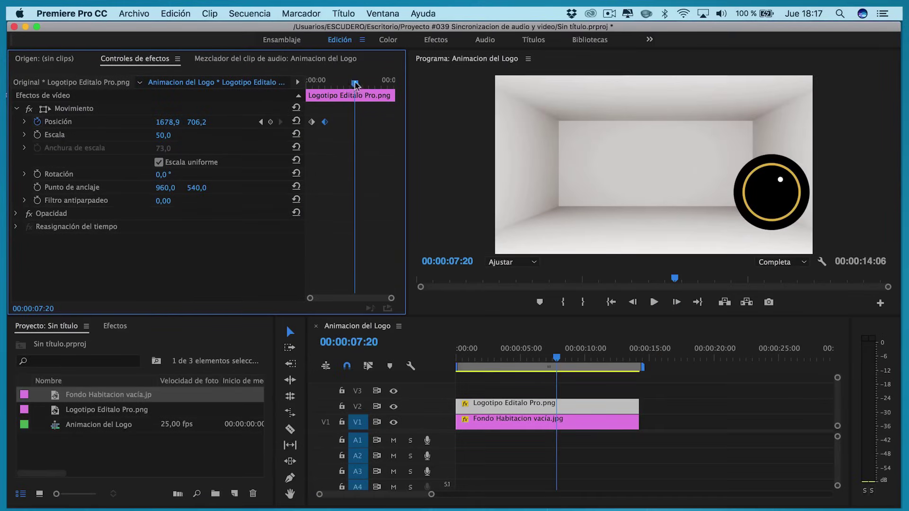
- Replay from the start, move the second position keyframe later, and play the result
key("Home")
left_click(654, 302)
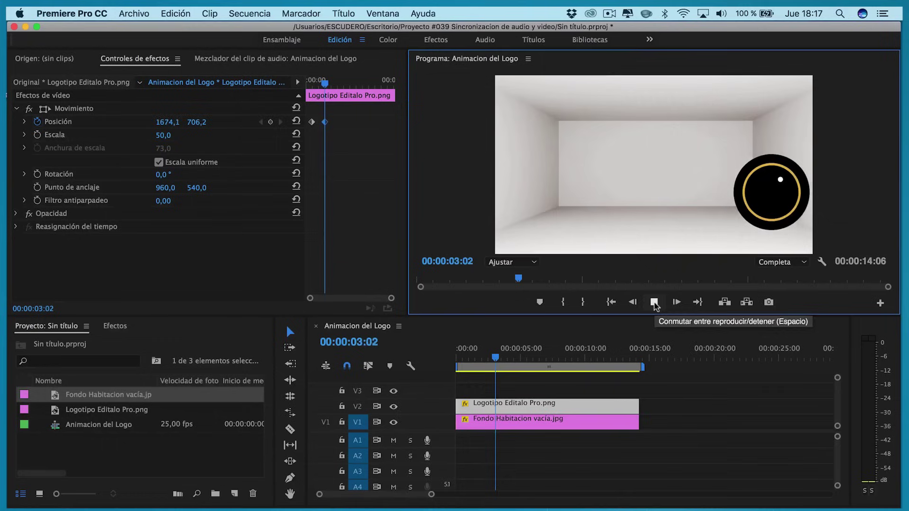
left_click(654, 303)
left_click_drag(324, 122, 385, 126)
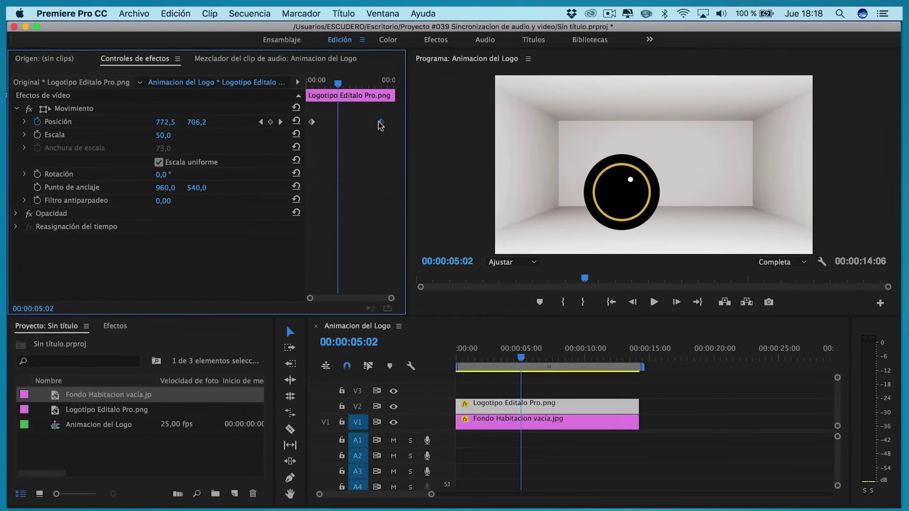
left_click_drag(340, 83, 294, 90)
left_click(653, 302)
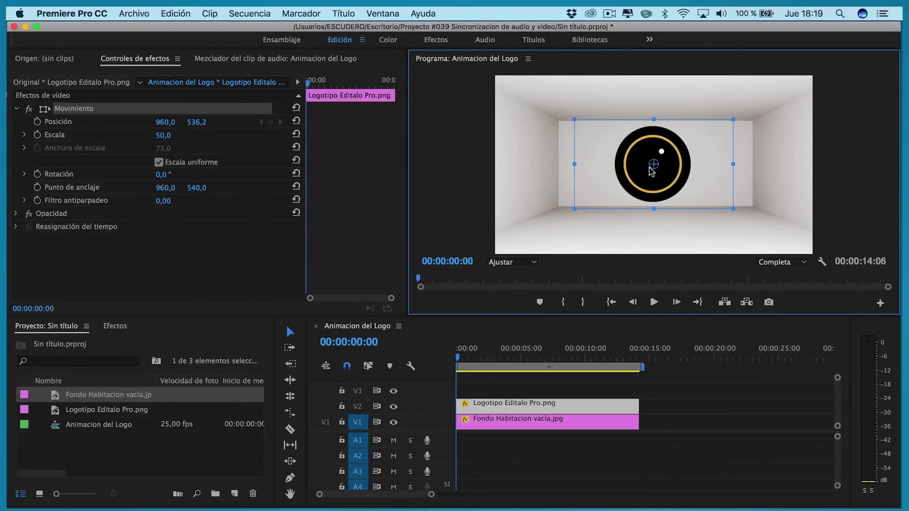
- At 00:00, keyframe the logo at lower-left position 411,1, 765,2, 15,0 scale and 0° rotation
left_click_drag(658, 181, 582, 207)
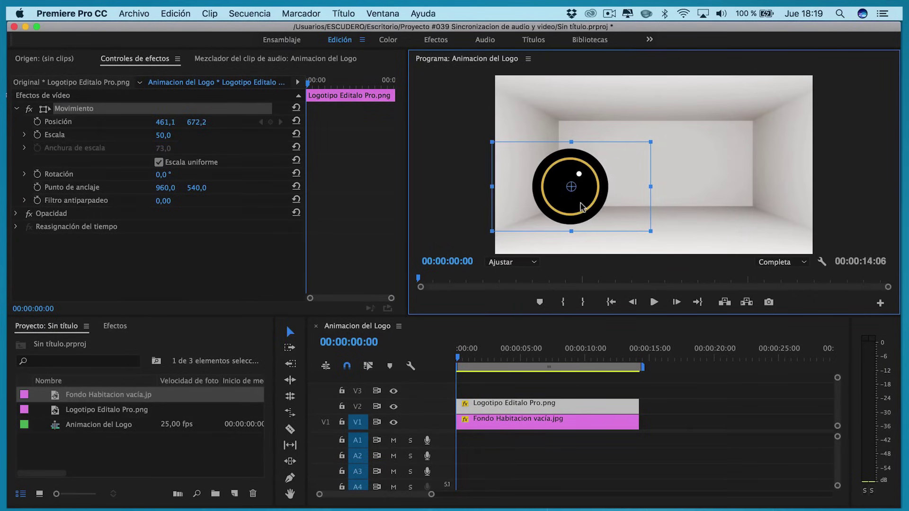
left_click(37, 122)
left_click(37, 135)
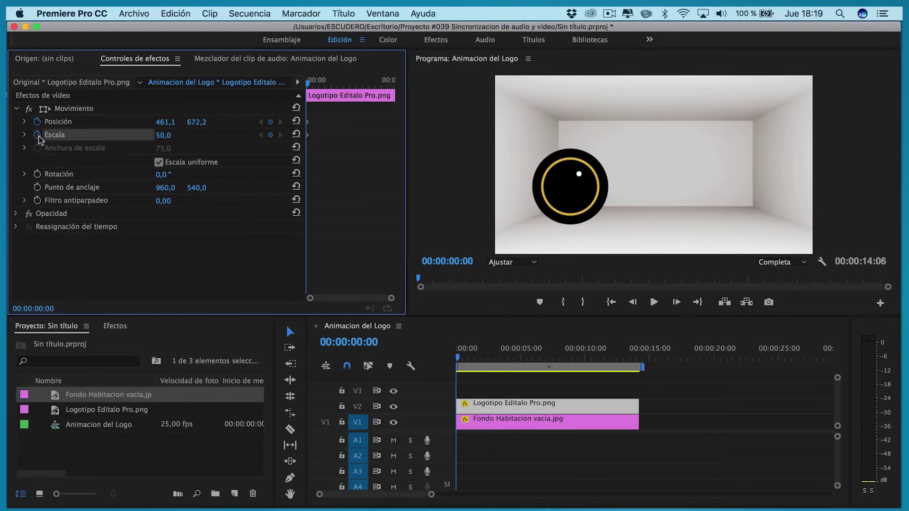
left_click(37, 174)
mouse_move(163, 135)
left_mouse_down()
mouse_move(146, 135)
mouse_move(195, 123)
mouse_move(146, 122)
left_mouse_up()
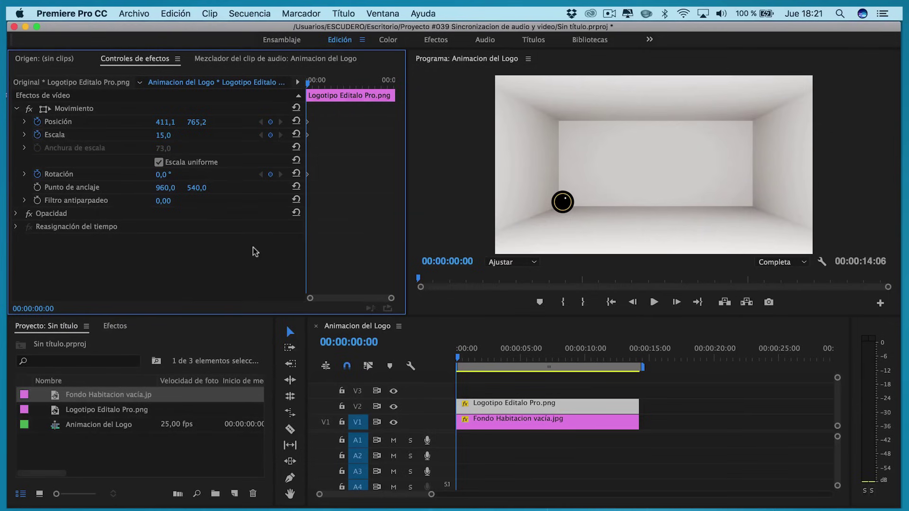
- At 00:00:05:00, move the logo to lower-right position 1545,8, 895,0 and scale it to 40
left_click_drag(308, 83, 336, 83)
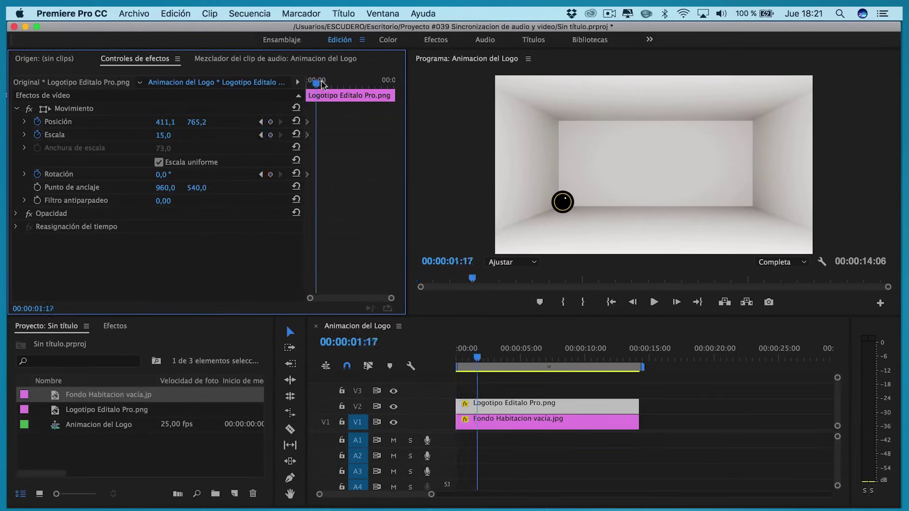
left_click_drag(336, 81, 335, 84)
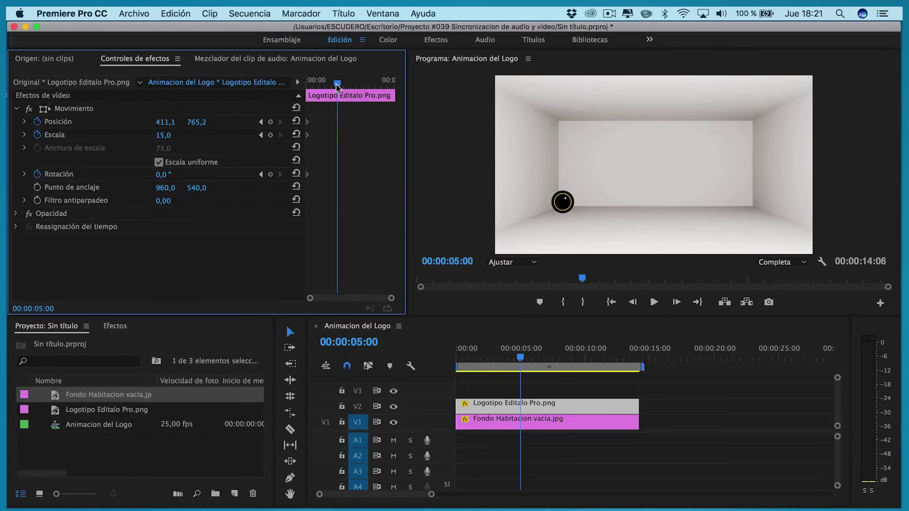
left_click(568, 205)
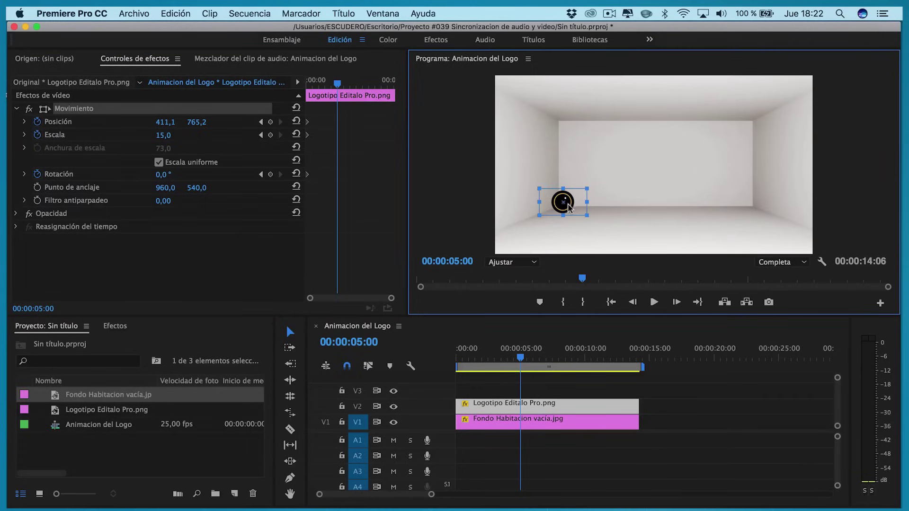
left_click_drag(570, 206, 771, 230)
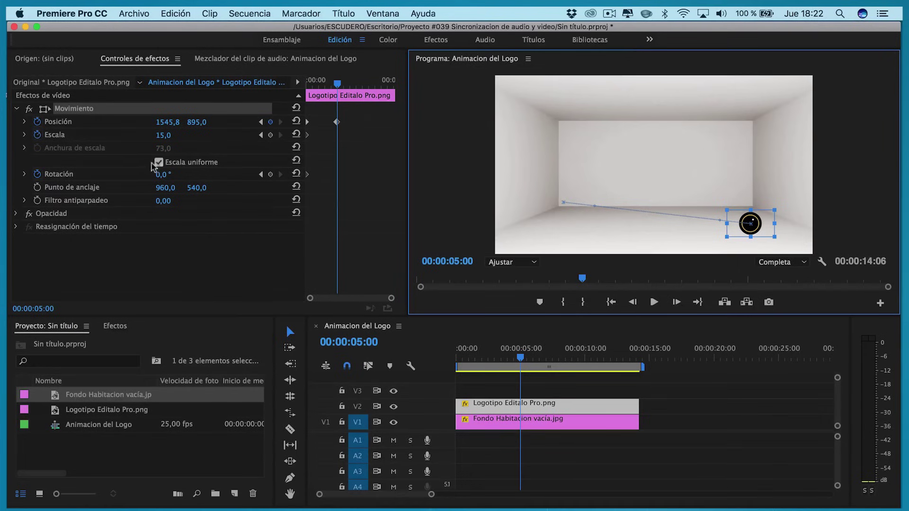
left_click_drag(163, 134, 173, 135)
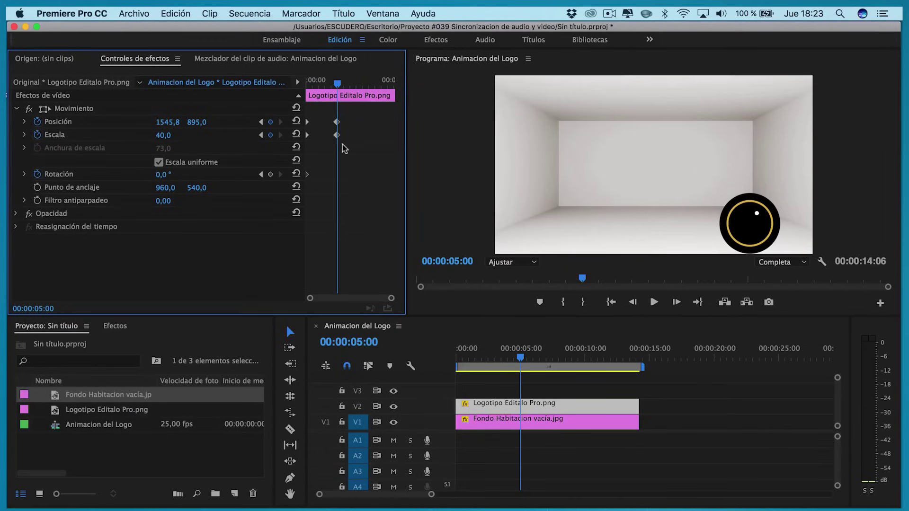
left_click_drag(172, 178, 232, 177)
left_click_drag(515, 357, 440, 336)
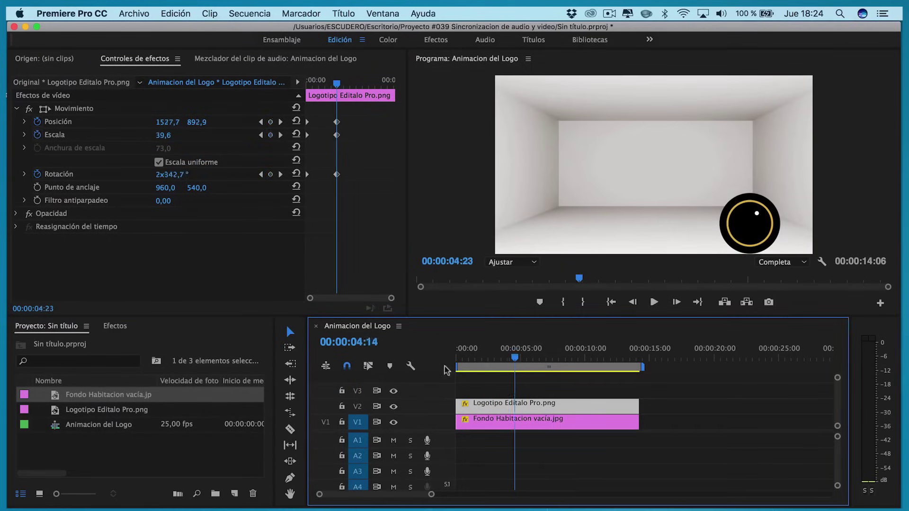
left_click(654, 303)
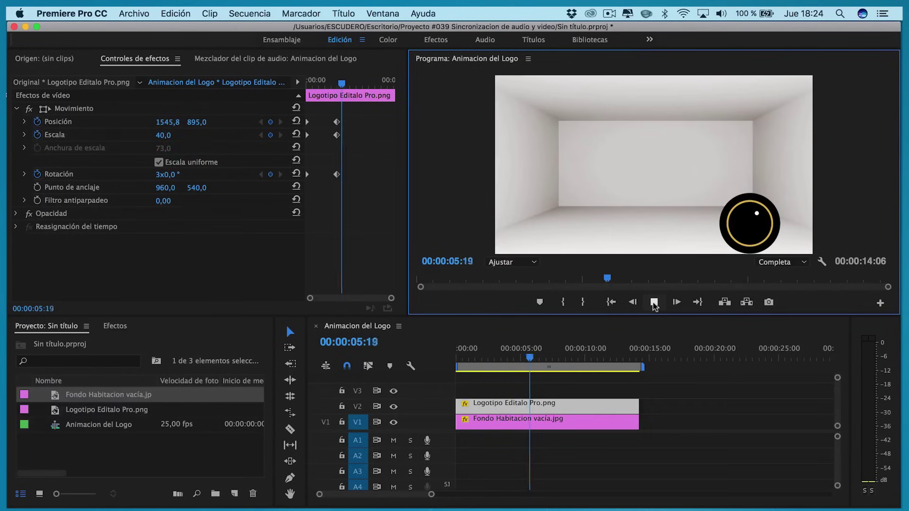
left_click(654, 303)
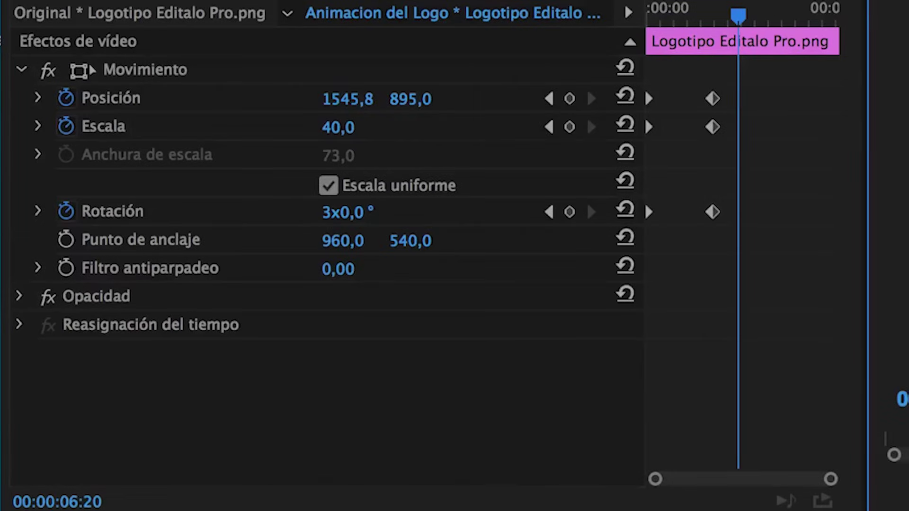
- Drag the ending Posición, Escala and Rotación keyframes to 00:00:03:00 and play back to check
left_click_drag(737, 19, 685, 41)
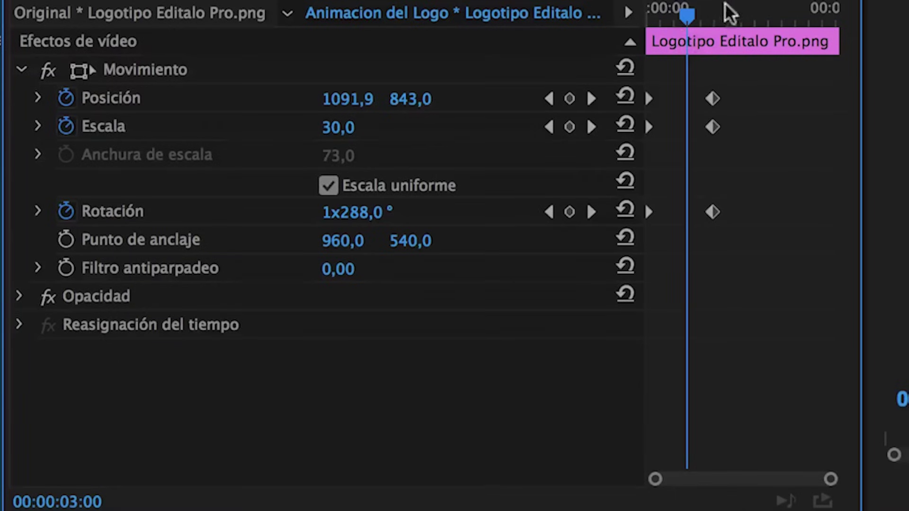
mouse_move(757, 77)
left_mouse_down()
mouse_move(701, 195)
mouse_move(708, 219)
mouse_move(691, 214)
left_mouse_up()
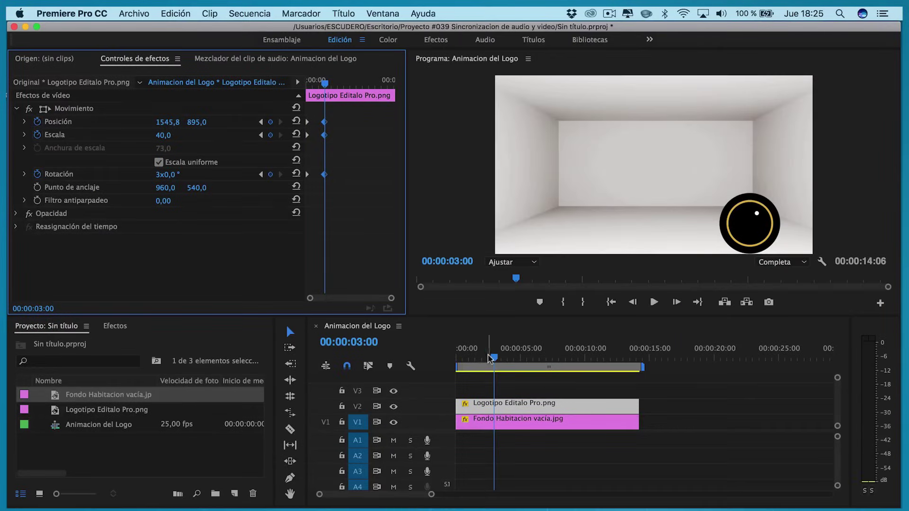
left_click(482, 358)
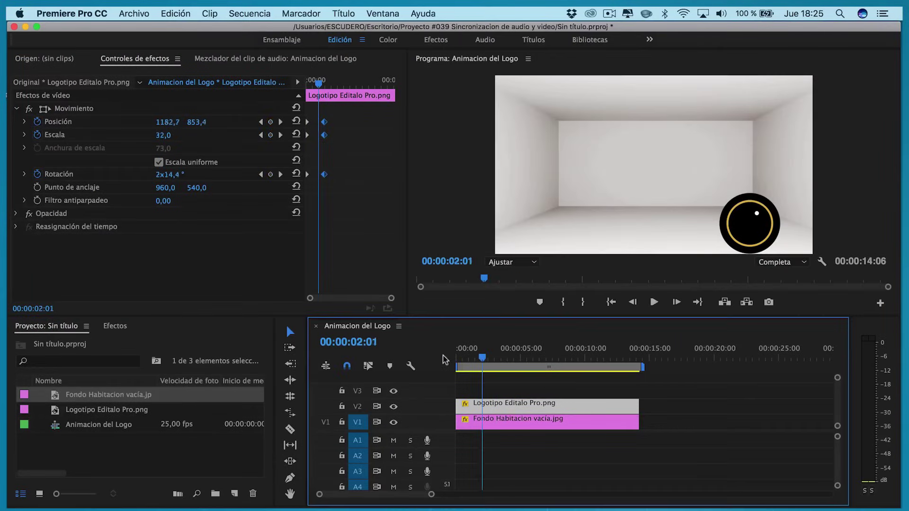
key("Home")
left_click(653, 302)
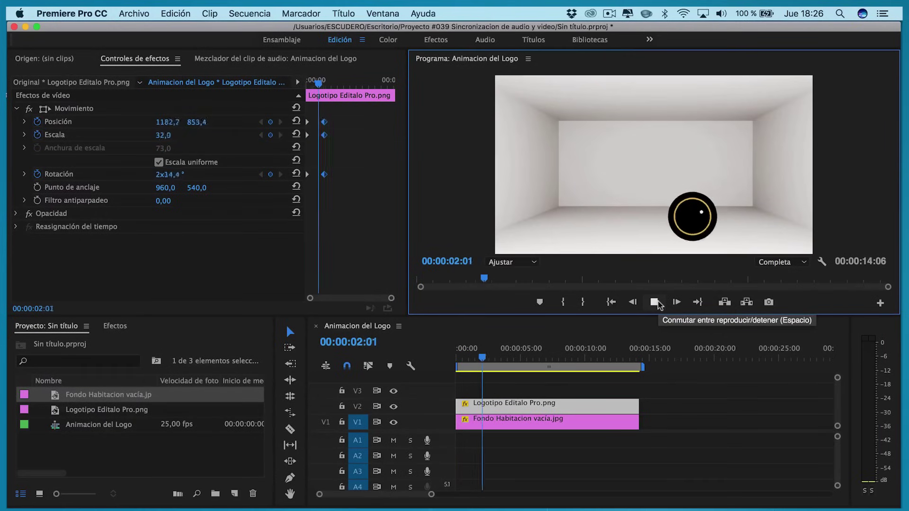
left_click(653, 302)
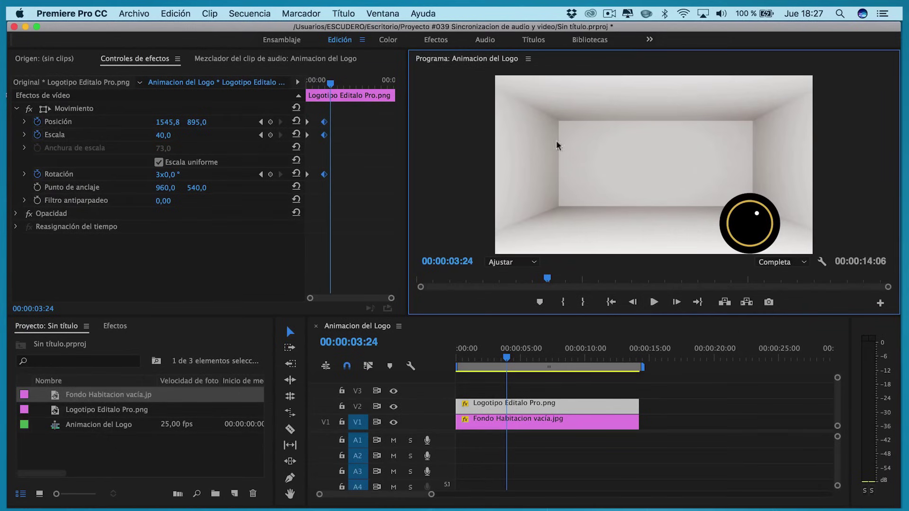
left_click_drag(331, 86, 325, 86)
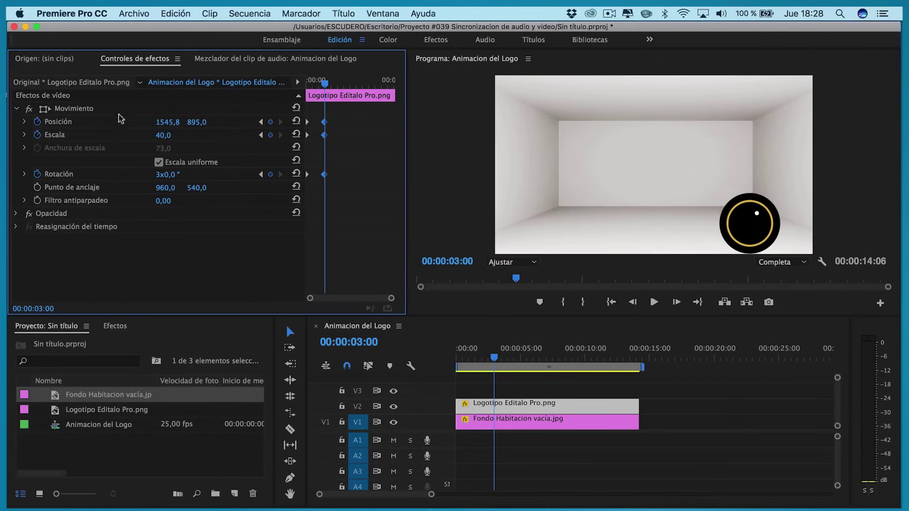
- Add a 100% opacity keyframe to the logo at 00:00:03:00
left_click(17, 214)
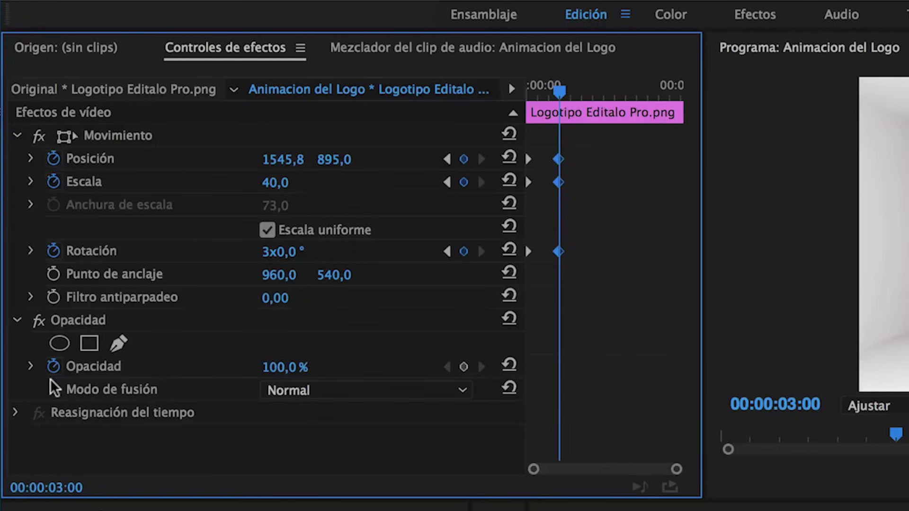
left_click(465, 368)
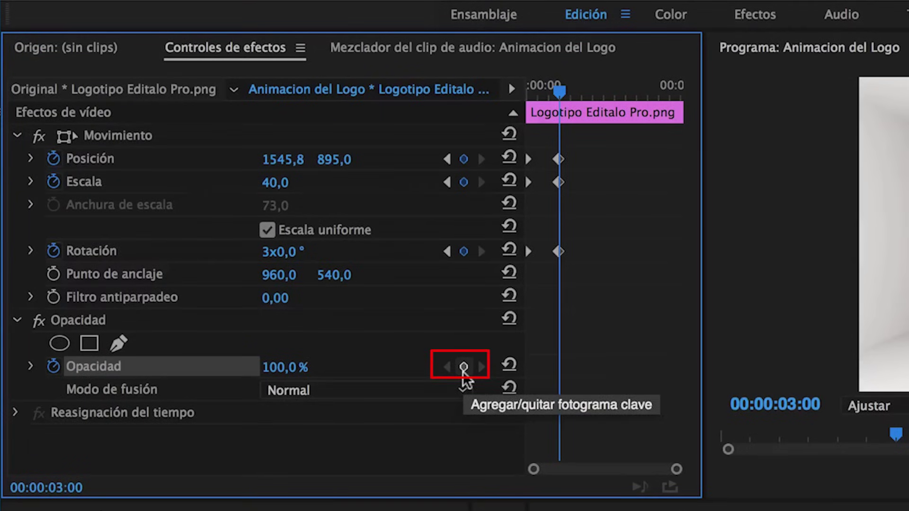
left_click(464, 369)
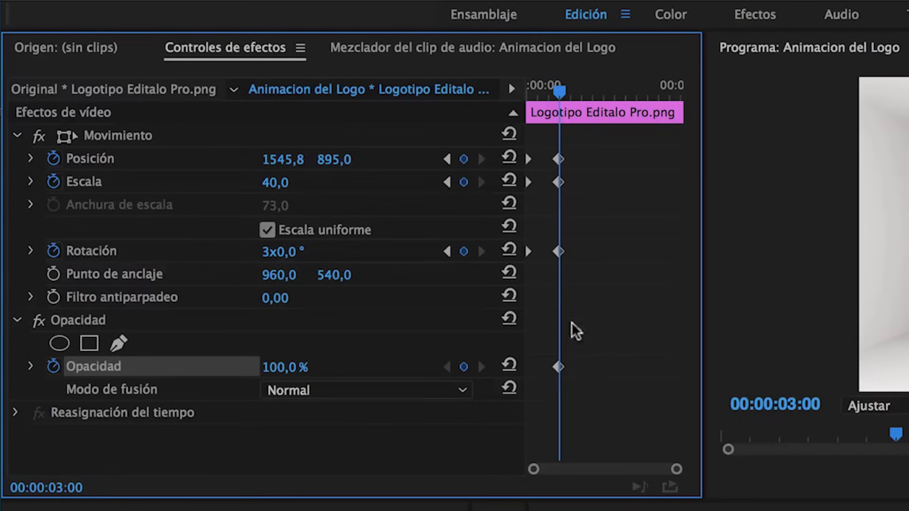
- Lower the logo's opacity to 0% at 00:00:05:00 and return the playhead to the start
left_click_drag(561, 91, 582, 90)
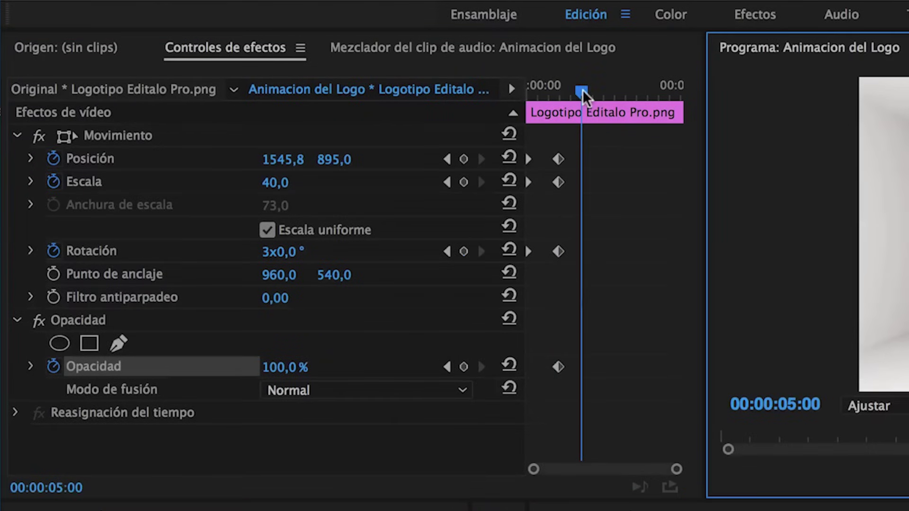
left_click_drag(277, 368, 230, 367)
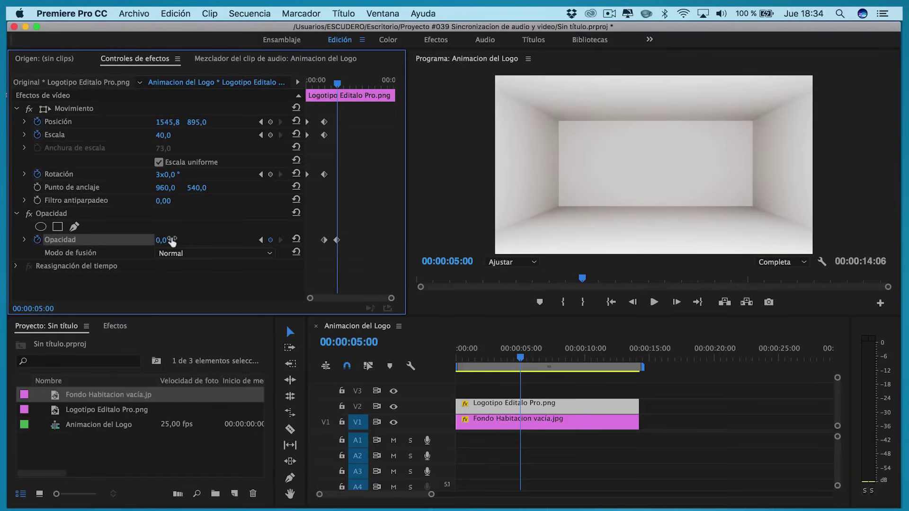
left_click(521, 361)
left_click_drag(521, 362, 433, 366)
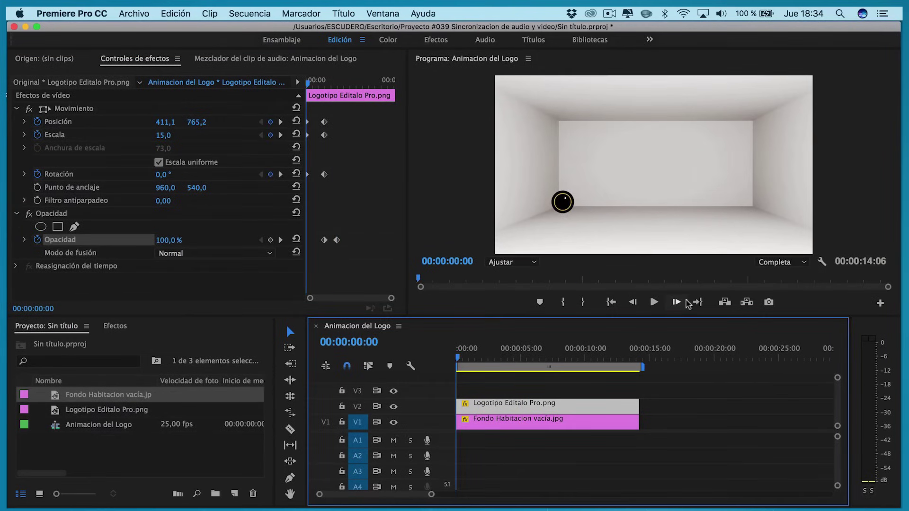
- Preview the fade, delete the 0% opacity keyframe, then select the 3-second rotation keyframe
left_click(653, 301)
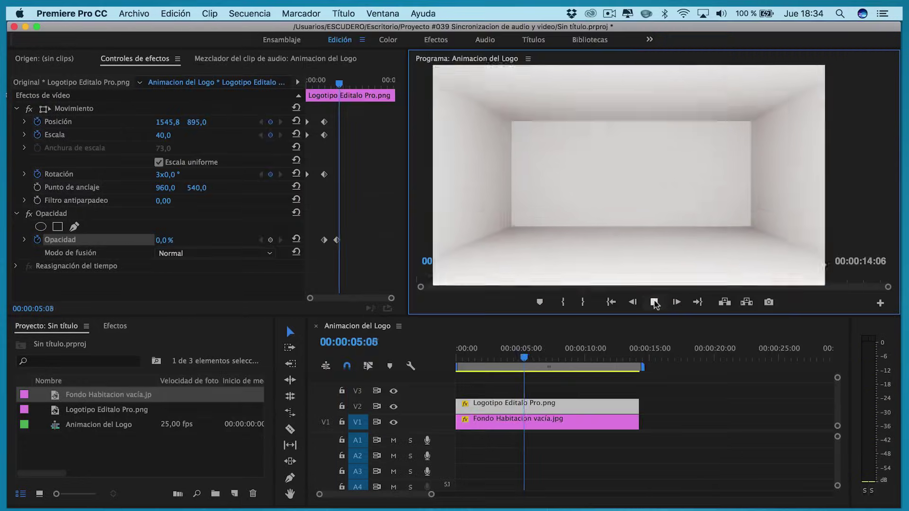
left_click(654, 302)
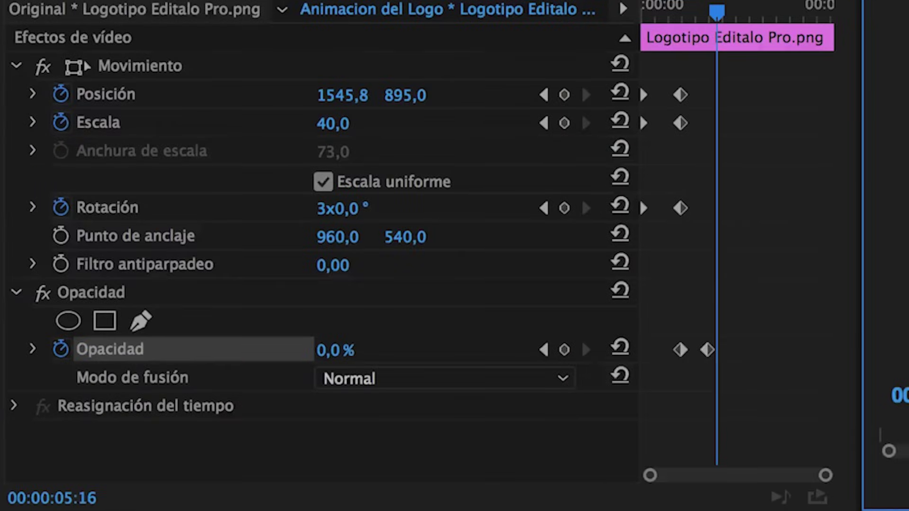
left_click(707, 351)
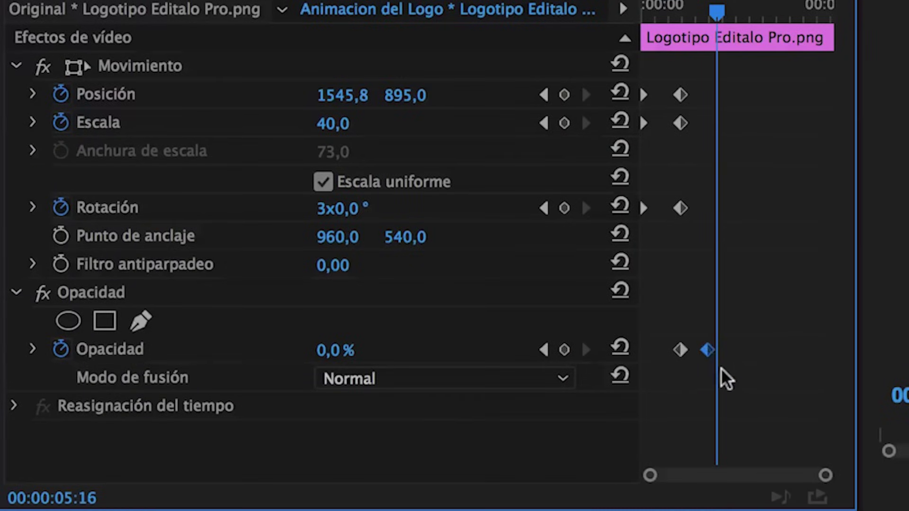
key("Delete")
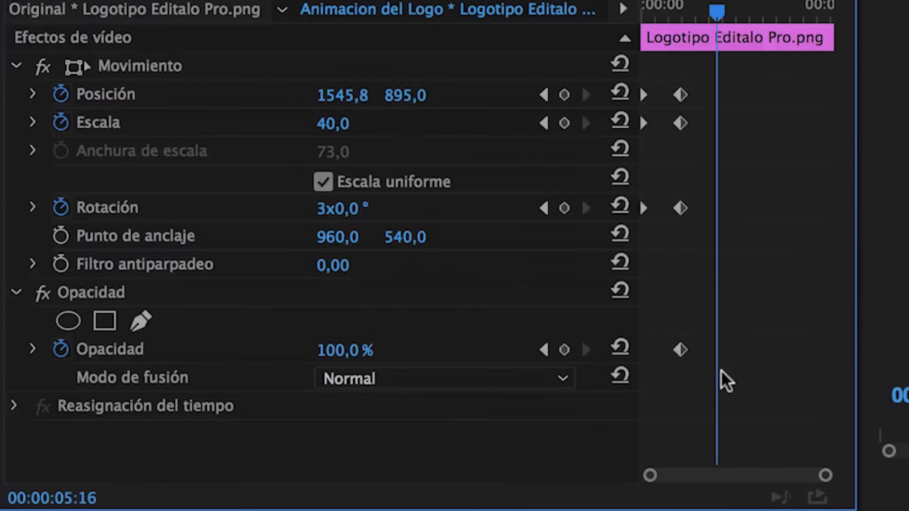
key("Up")
left_click_drag(734, 176, 639, 215)
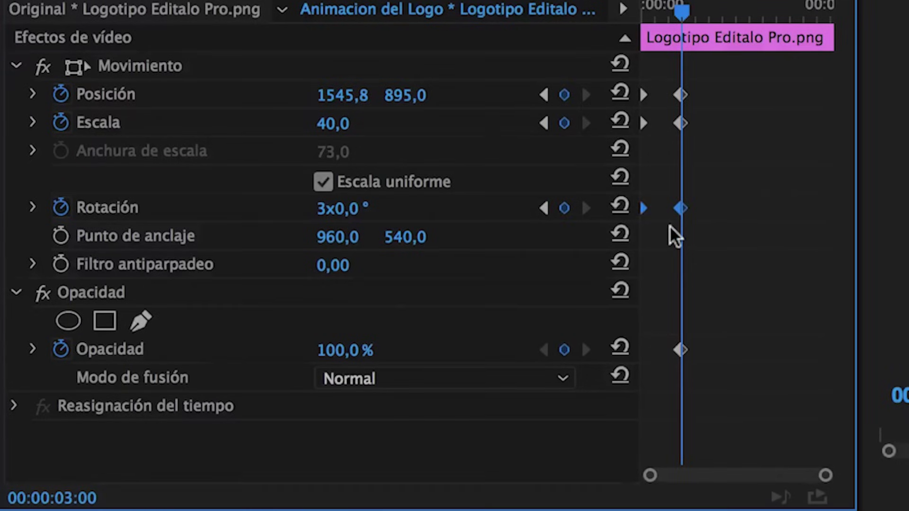
- Delete the 3-second rotation keyframe and remove all position keyframes, confirming the warning
key("Delete")
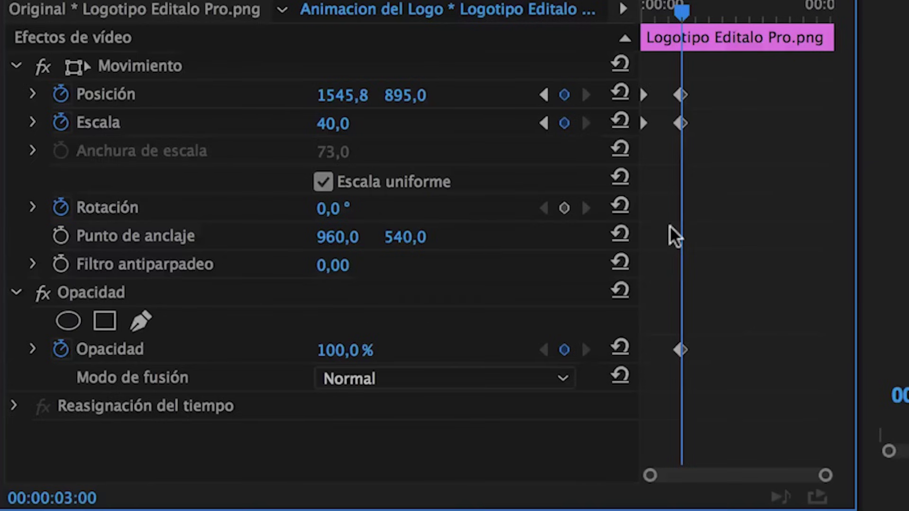
left_click(544, 122)
left_click(583, 123)
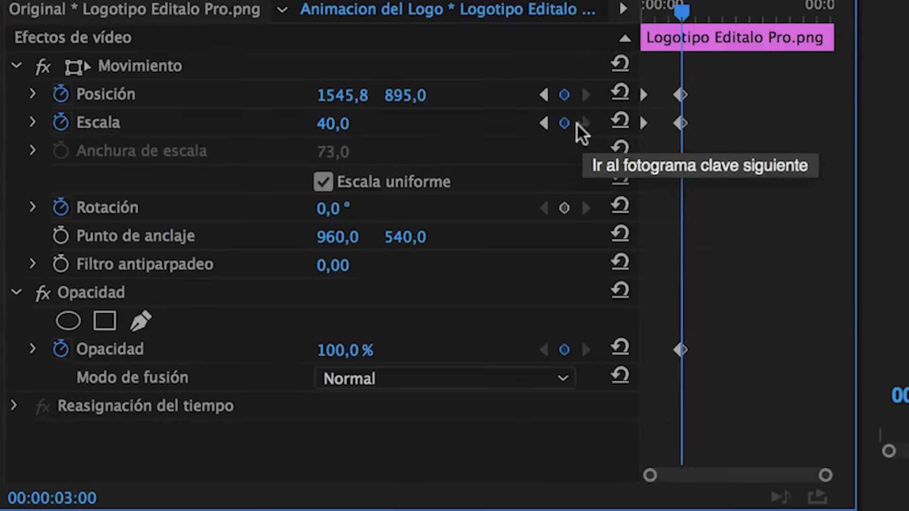
left_click(543, 123)
left_click(582, 124)
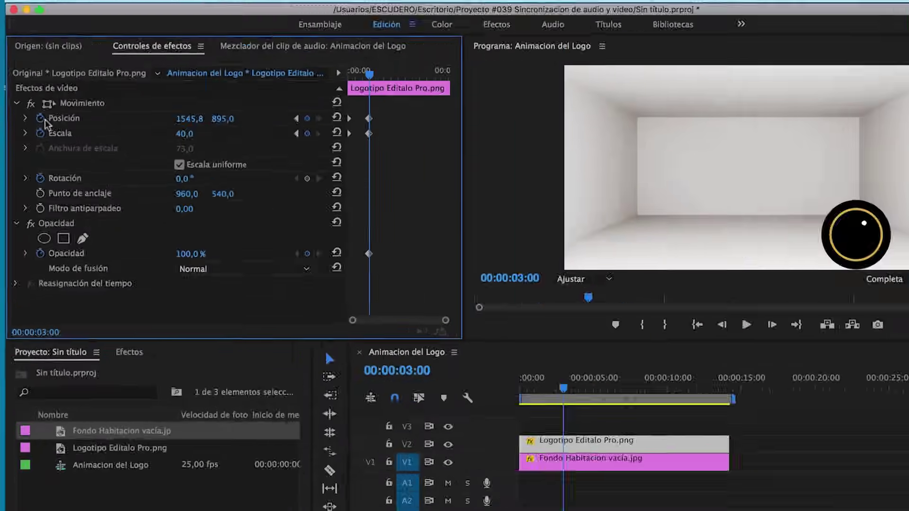
left_click(37, 121)
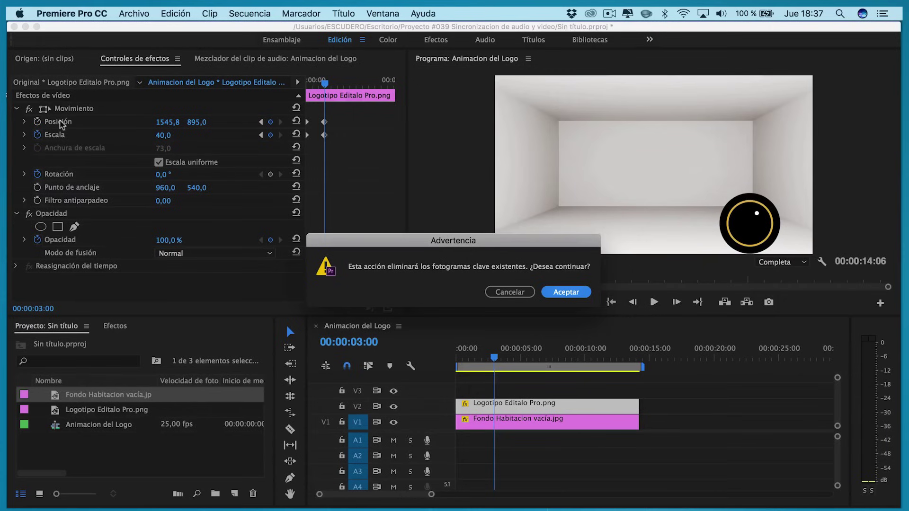
left_click(573, 291)
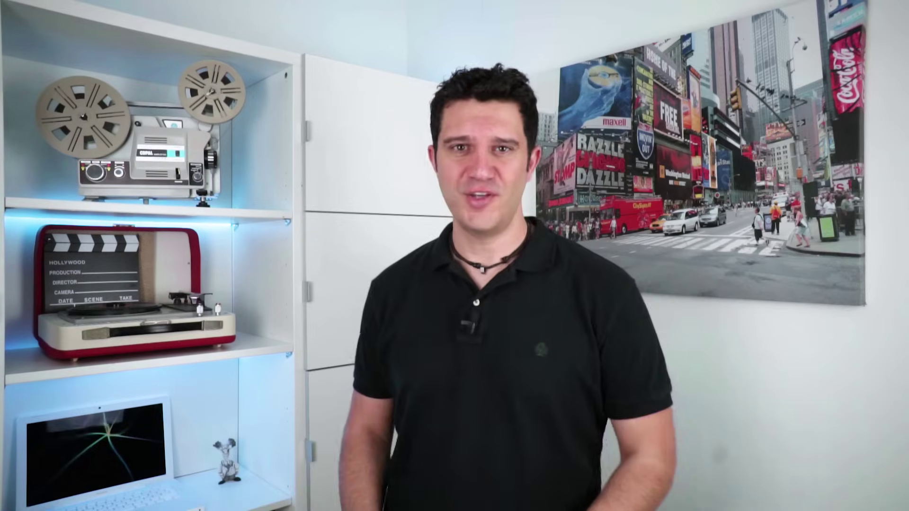